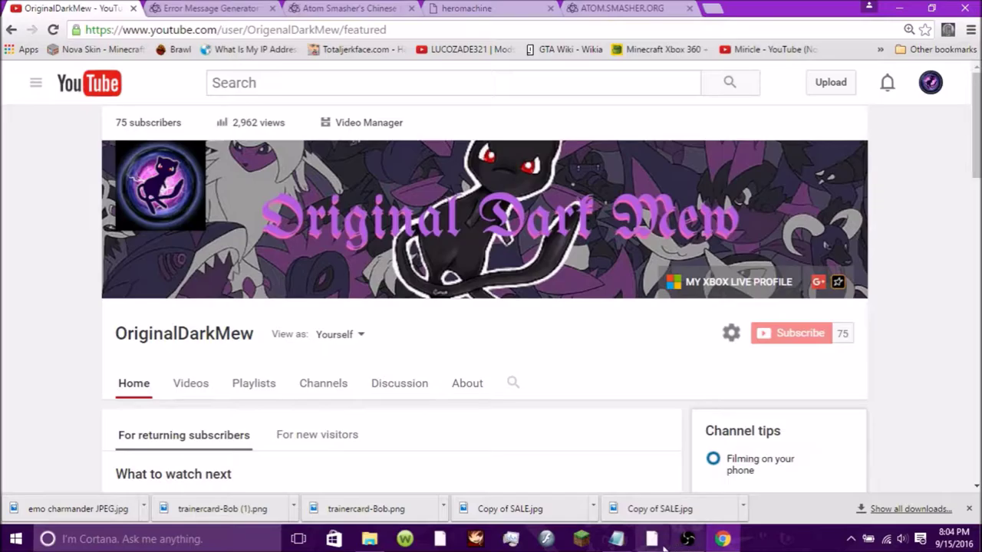
# Switch to the Error Message Generator page and examine the sample message alongside the icon choices.
pyautogui.hotkey('ctrl', 'Tab')
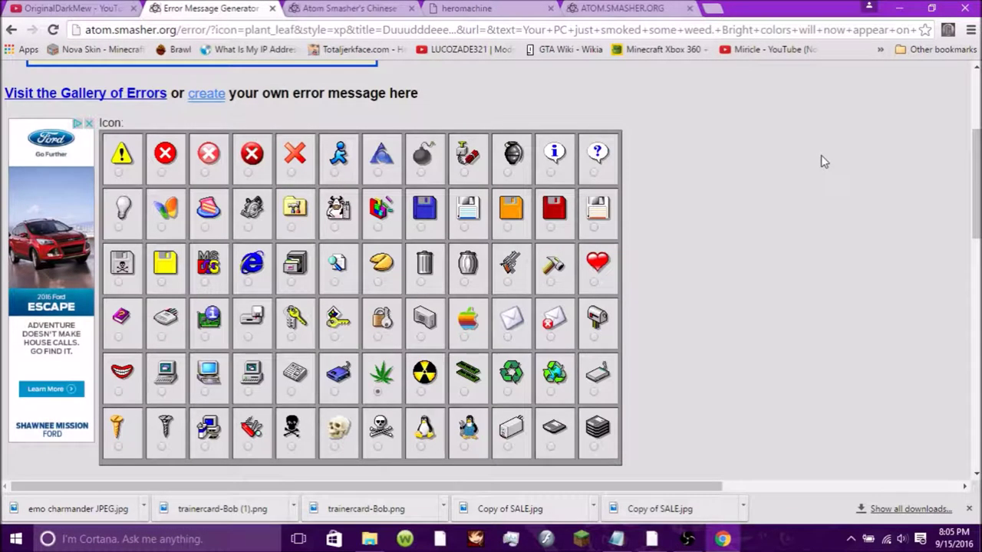
pyautogui.scroll(2, 769, 161)
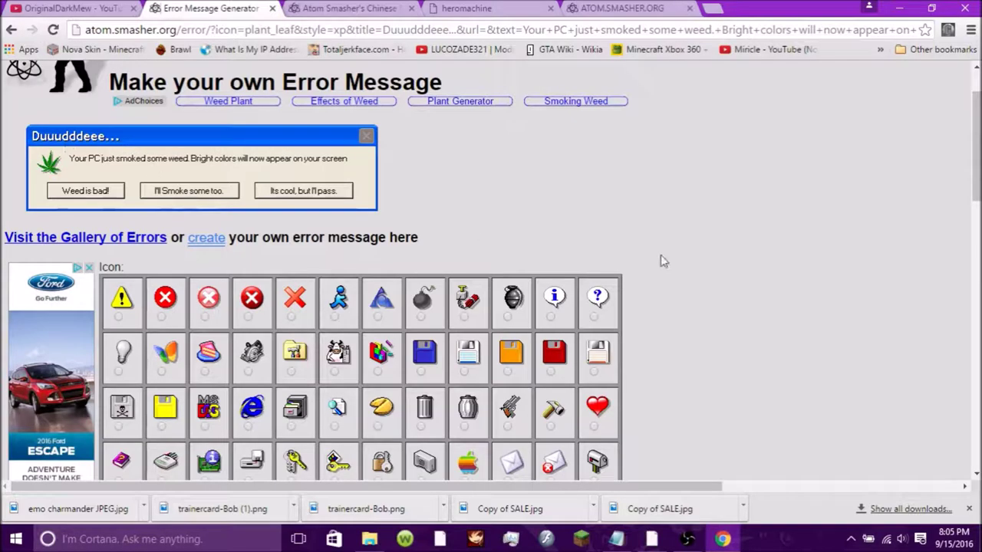
pyautogui.scroll(-2, 660, 261)
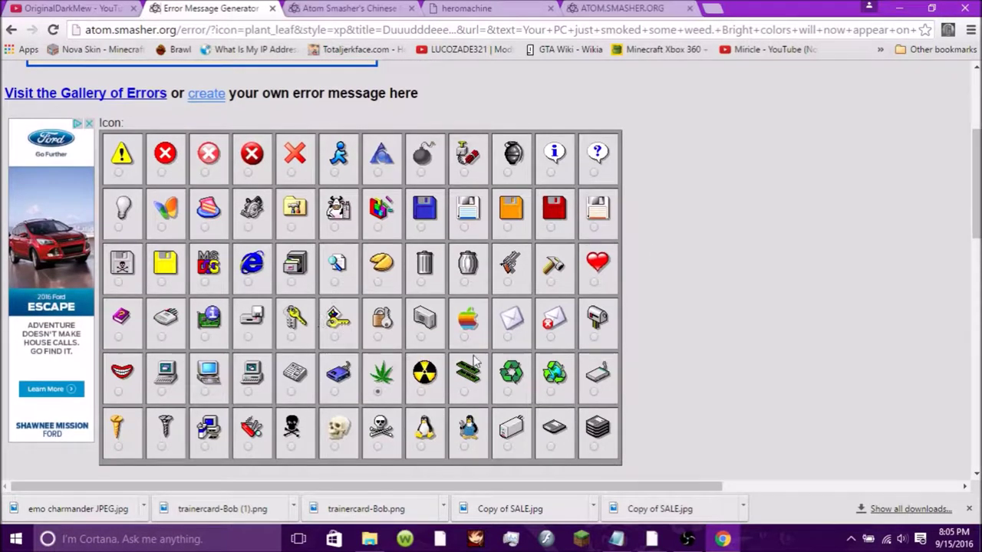
pyautogui.scroll(2, 115, 165)
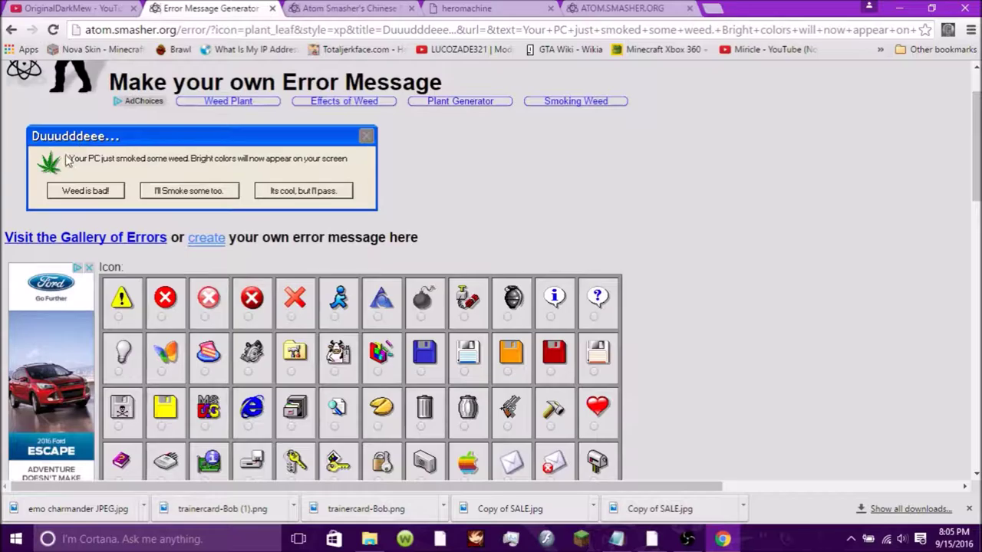
pyautogui.scroll(-2, 660, 289)
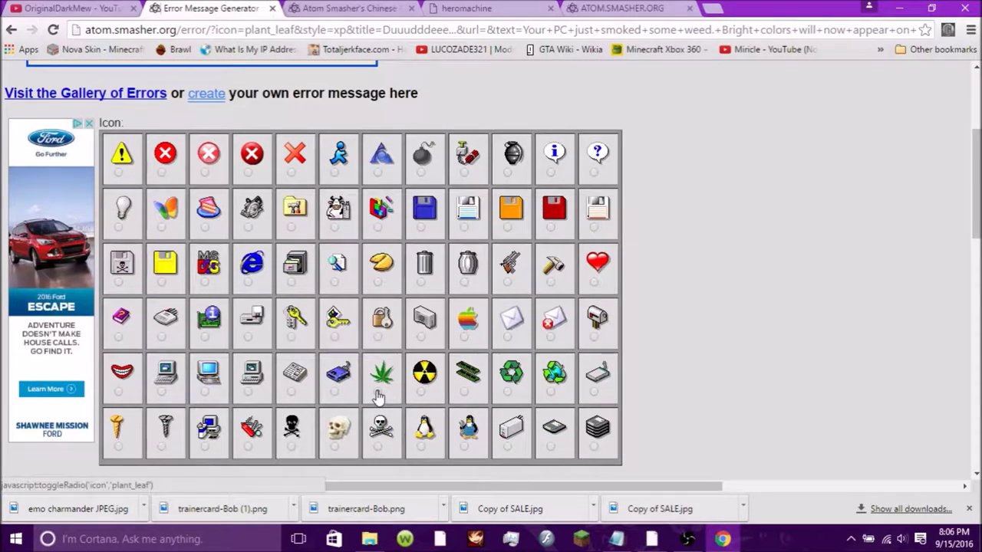
# Try out the cake icon and the radiation symbol as the error message's icon.
pyautogui.click(208, 208)
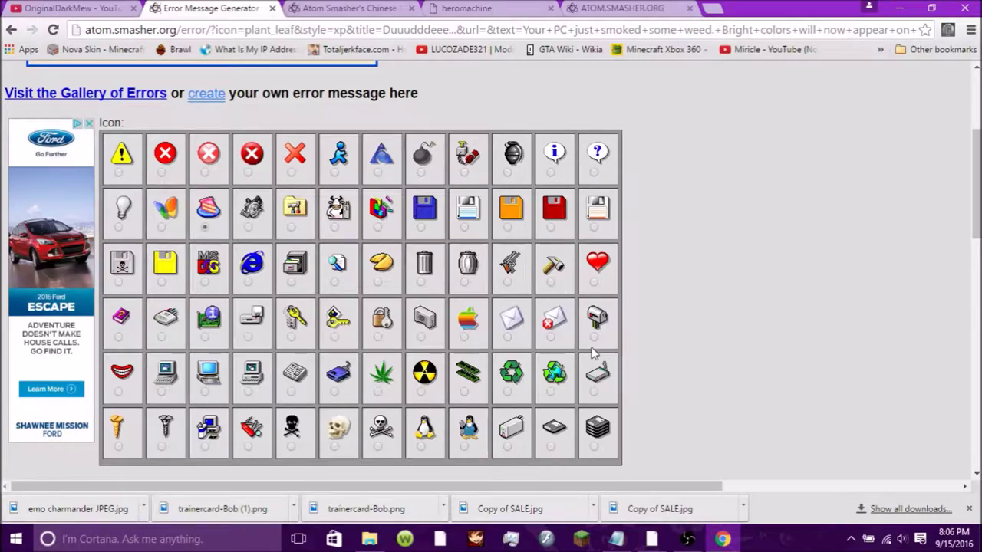
pyautogui.scroll(-1, 592, 351)
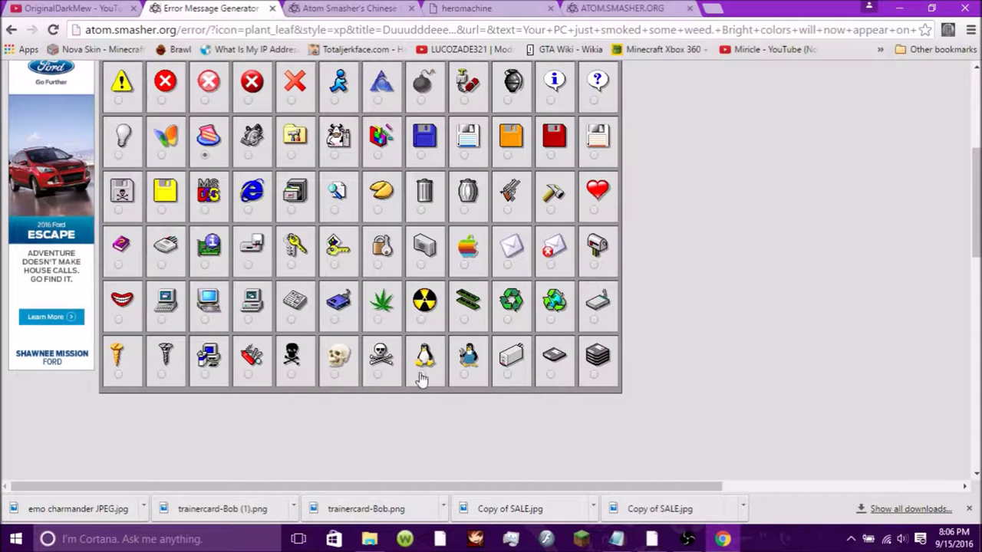
pyautogui.click(421, 320)
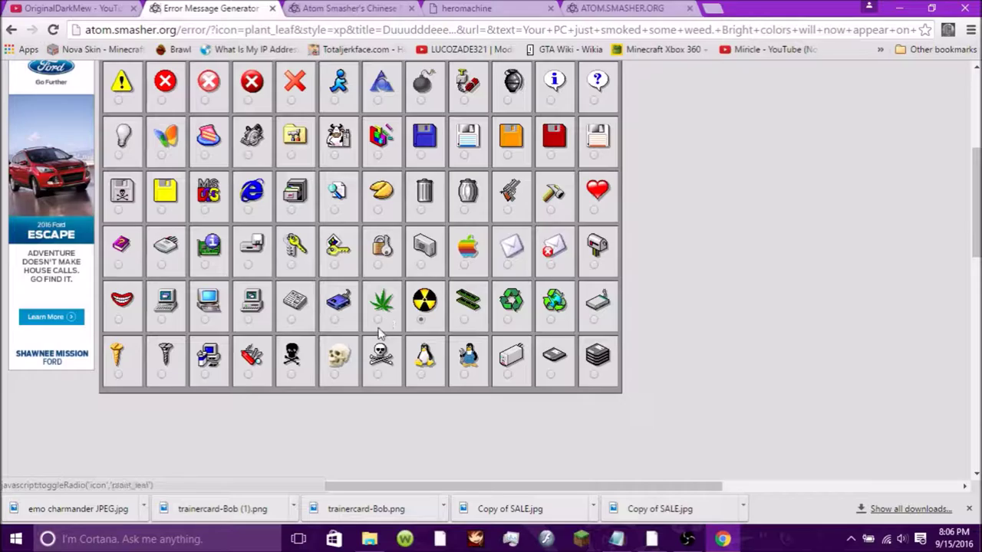
# Examine the style, title, text and button fields and compare them with the sample error message.
pyautogui.scroll(-4, 445, 315)
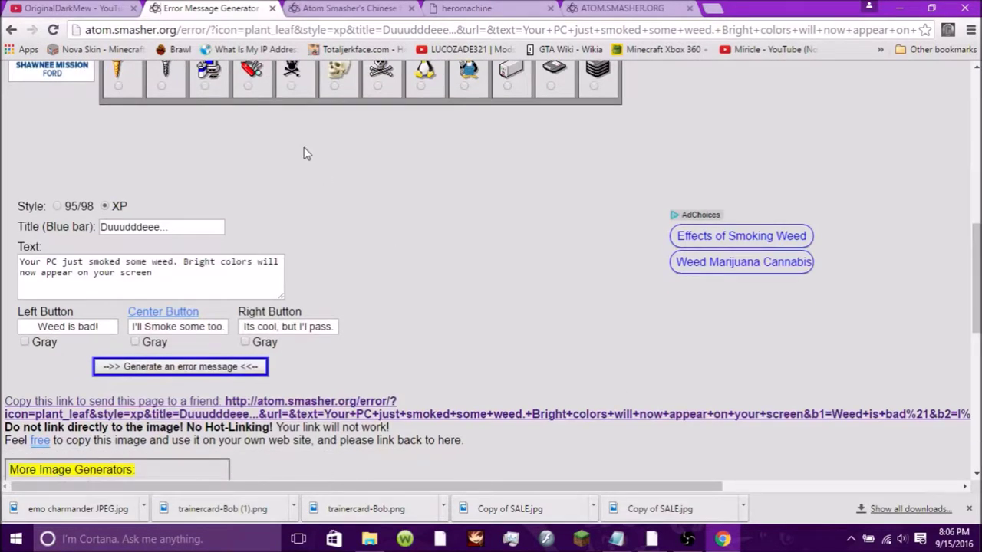
pyautogui.scroll(-2, 316, 167)
pyautogui.scroll(2, 318, 173)
pyautogui.click(57, 207)
pyautogui.click(203, 232)
pyautogui.press('Return')
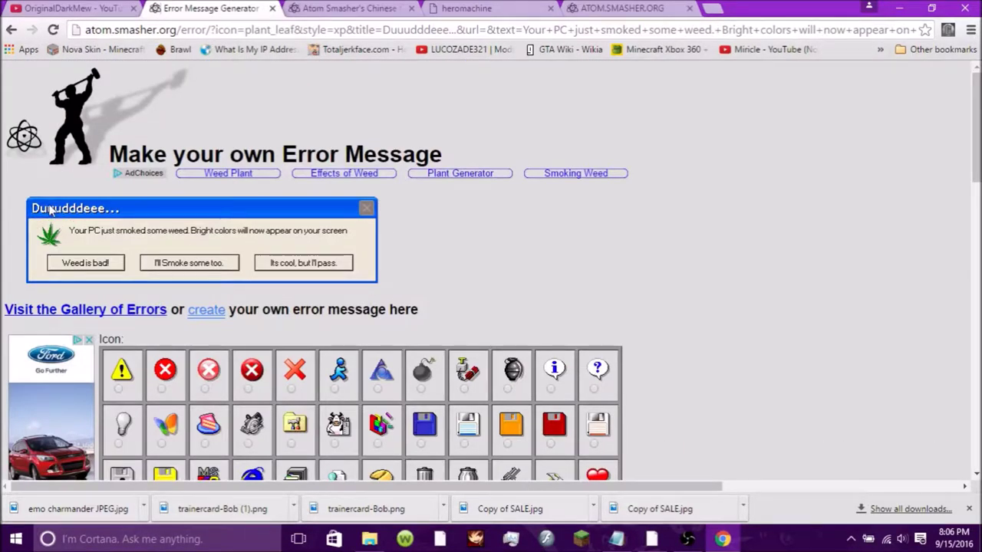
pyautogui.scroll(-2, 162, 243)
pyautogui.click(172, 190)
pyautogui.click(428, 185)
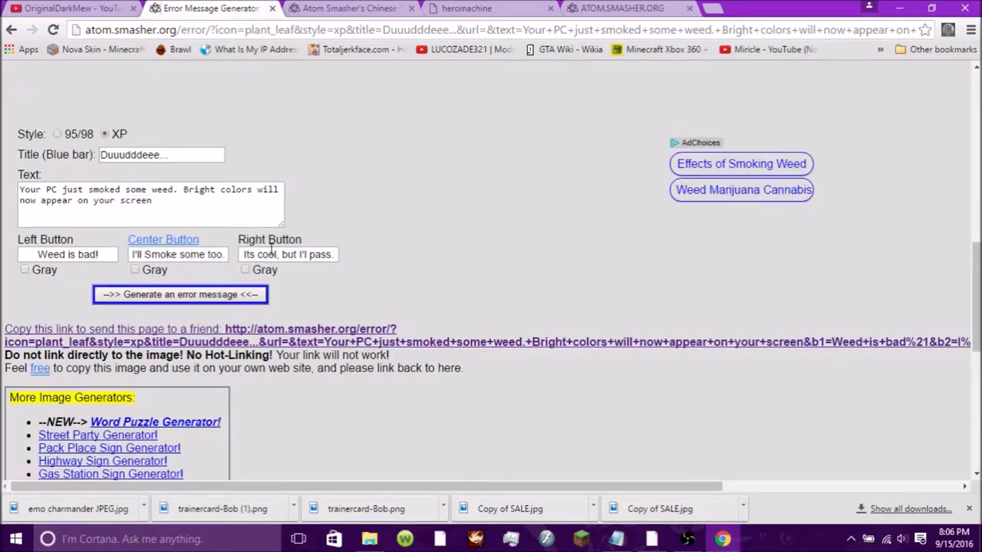
pyautogui.press('Return')
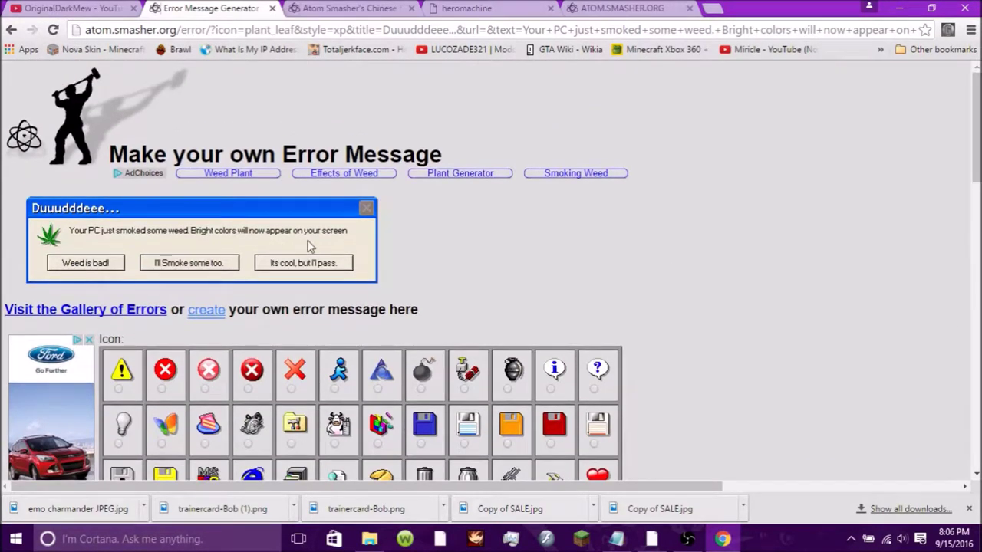
# Gray out the center button and generate the error message.
pyautogui.scroll(-10, 406, 291)
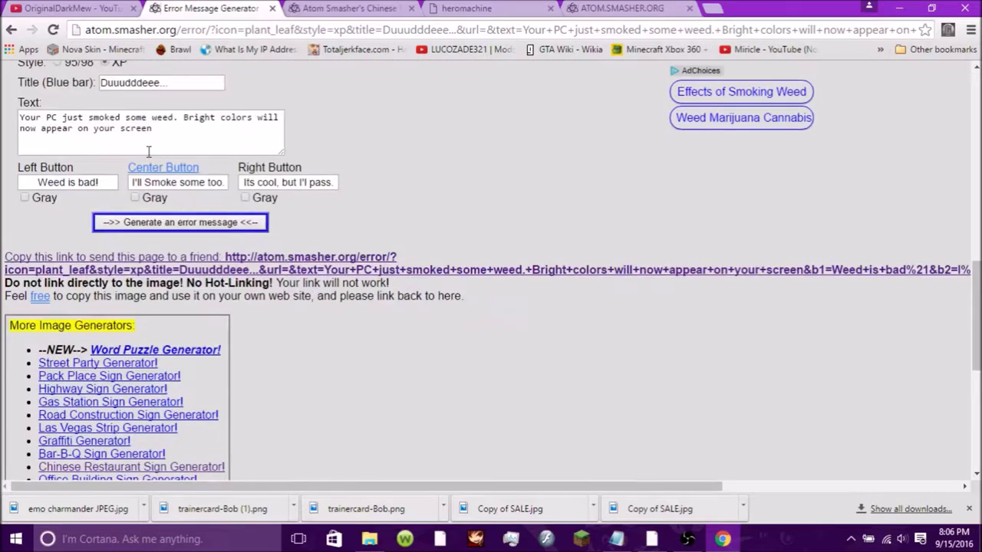
pyautogui.click(135, 197)
pyautogui.click(180, 223)
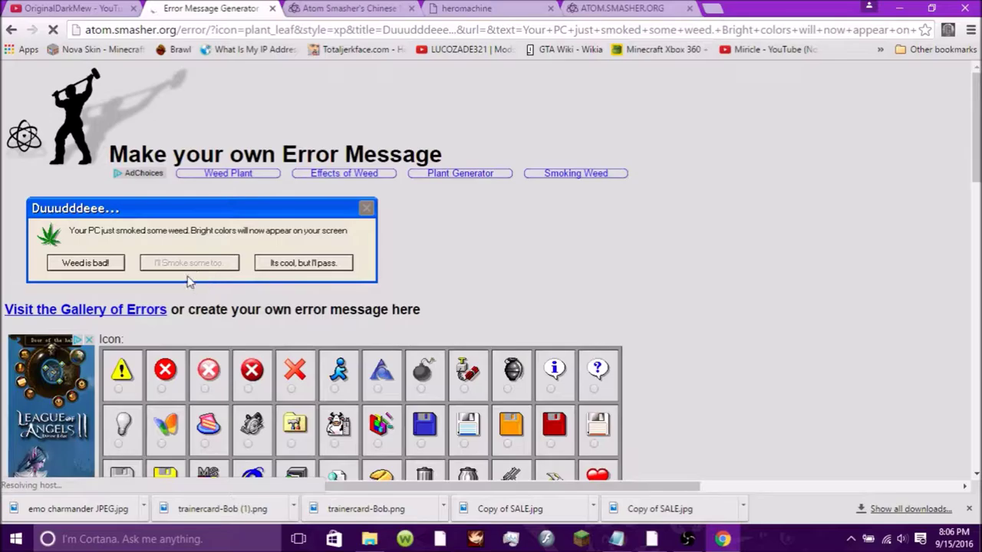
# Add "fdnbdzfndf ng cfnfnfnf FNFFNfnf" at the end of the message text and generate the error message.
pyautogui.scroll(-8, 594, 248)
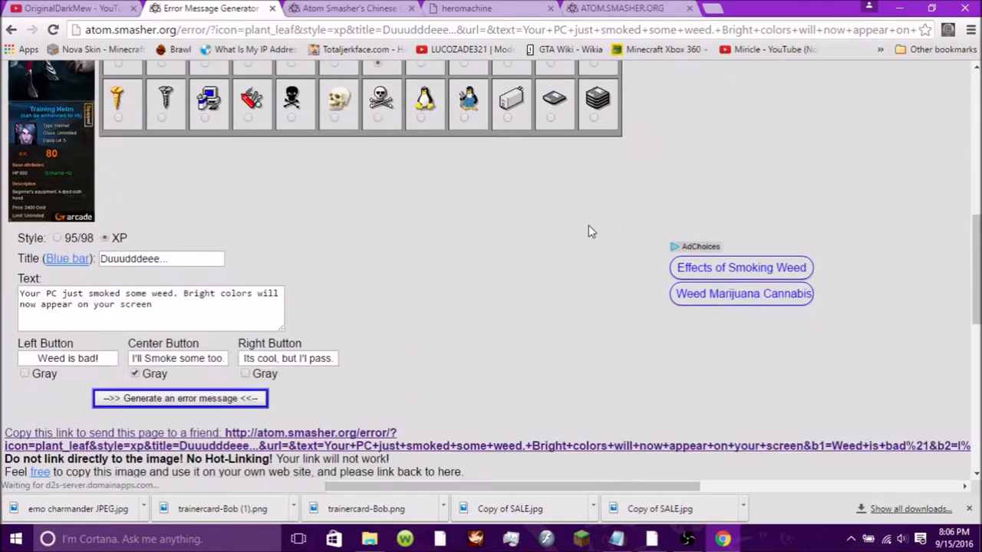
pyautogui.click(283, 273)
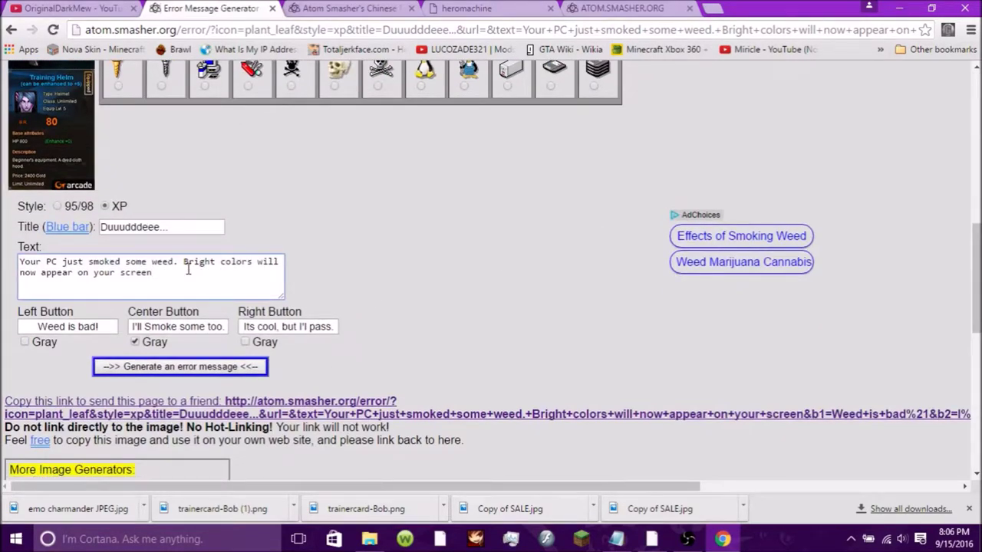
pyautogui.write('fdnbdzfndf ng cfnfnfnf FNFFNfnf')
pyautogui.click(208, 370)
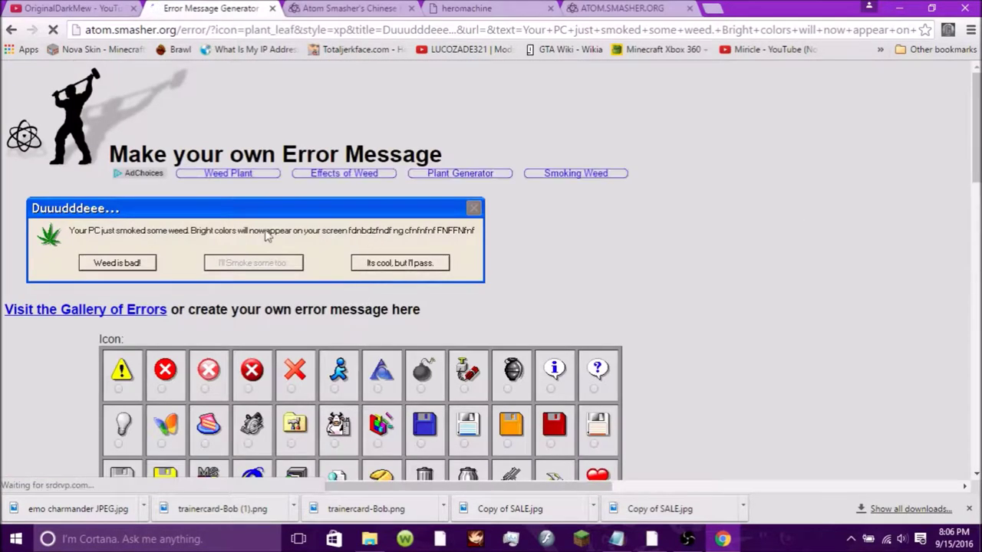
# Insert a line break before "fdnbdzfndf" in the message text and regenerate the error message.
pyautogui.scroll(-10, 756, 223)
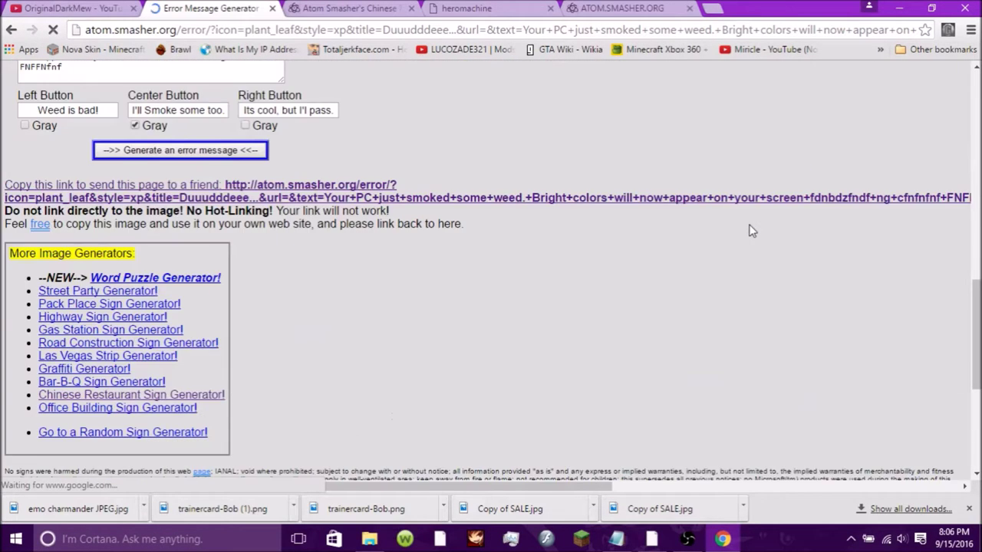
pyautogui.scroll(3, 633, 273)
pyautogui.click(120, 273)
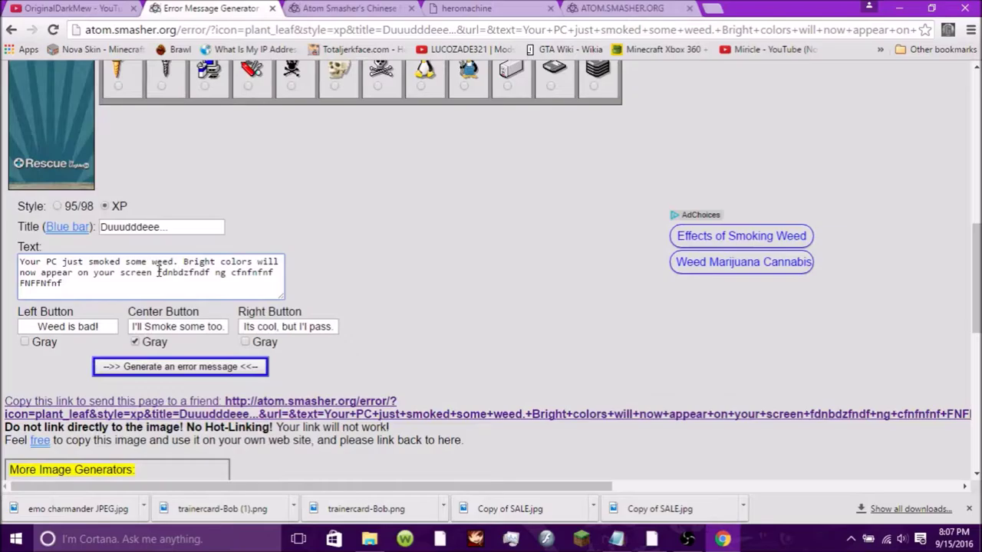
pyautogui.click(159, 272)
pyautogui.press('Return')
pyautogui.click(206, 367)
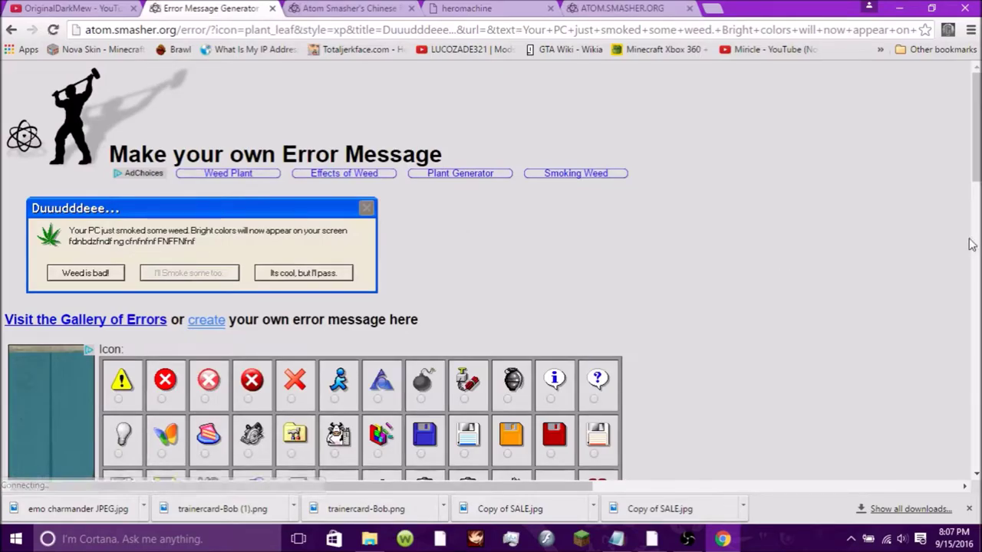
pyautogui.doubleClick(946, 215)
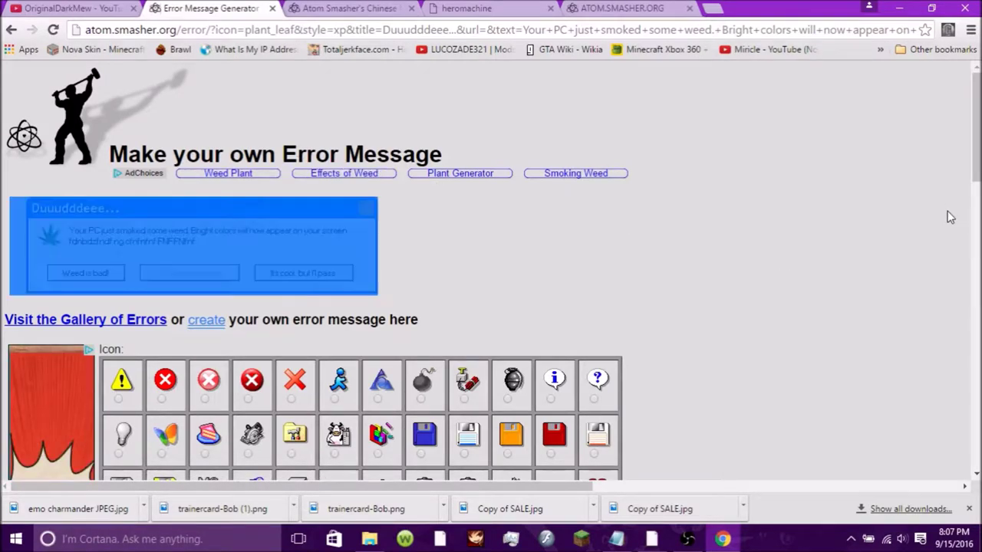
pyautogui.click(454, 192)
pyautogui.scroll(-1, 513, 219)
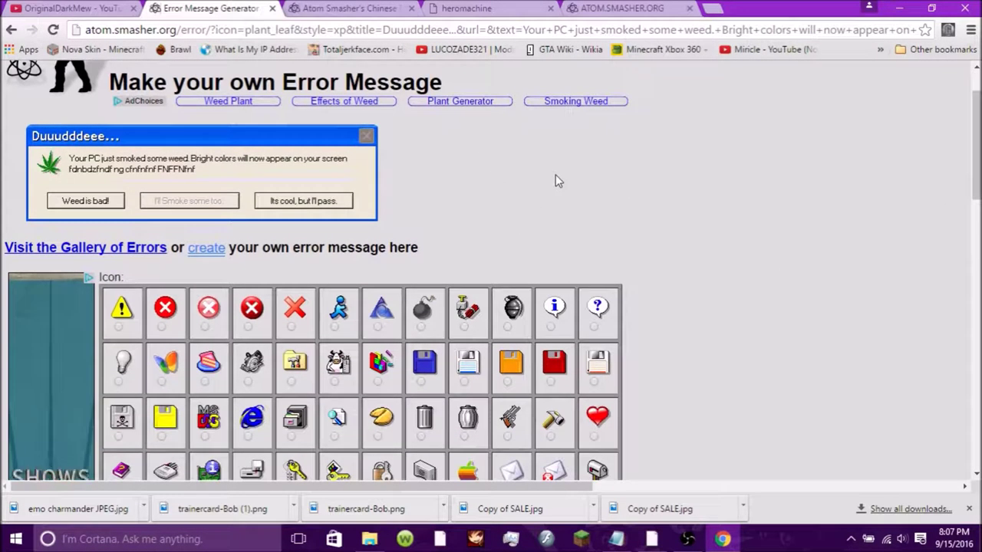
pyautogui.scroll(-2, 548, 212)
pyautogui.scroll(2, 771, 263)
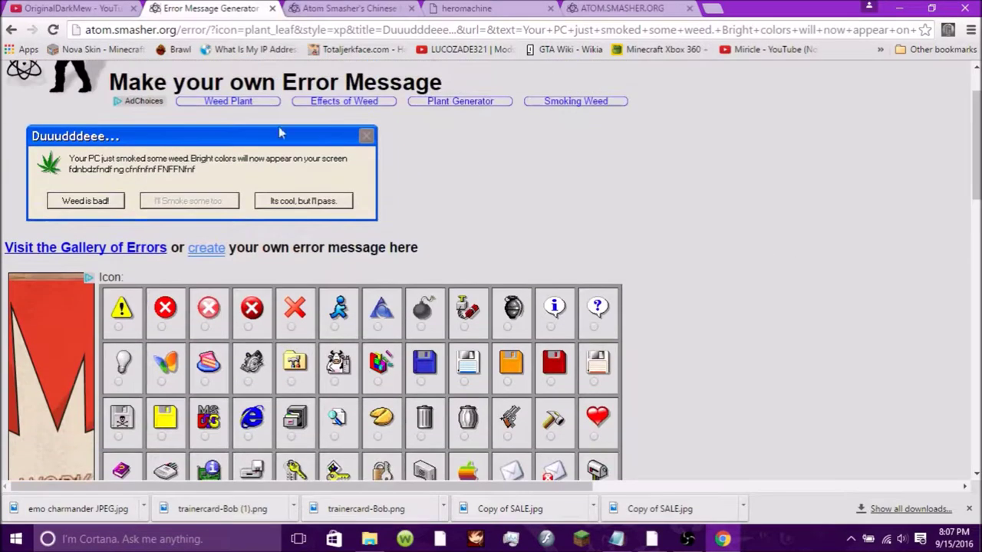
# Switch to the Chinese Restaurant Sign generator page and examine the sample sign.
pyautogui.scroll(1, 786, 250)
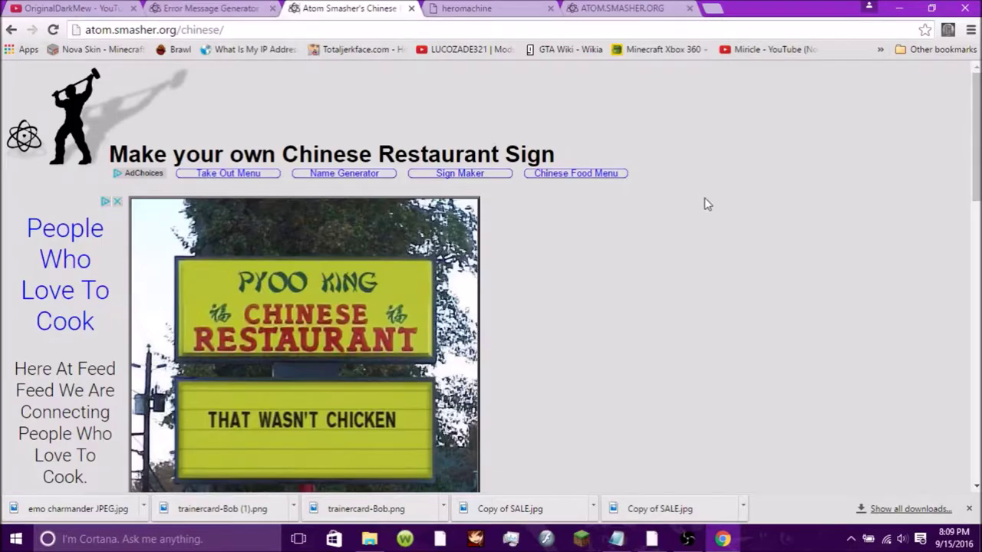
pyautogui.scroll(-1, 704, 206)
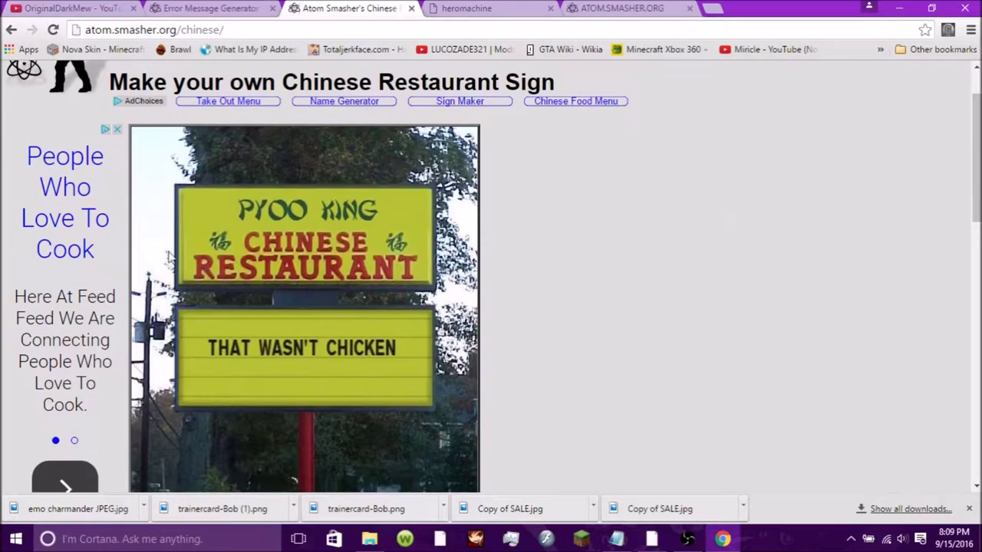
pyautogui.scroll(-1, 483, 206)
pyautogui.scroll(1, 483, 204)
pyautogui.scroll(-1, 318, 244)
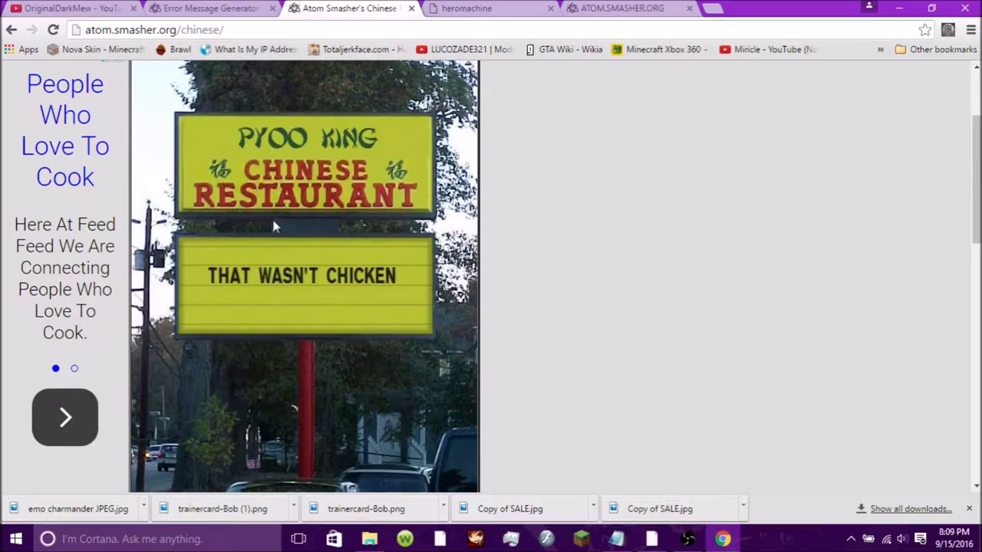
pyautogui.scroll(2, 278, 202)
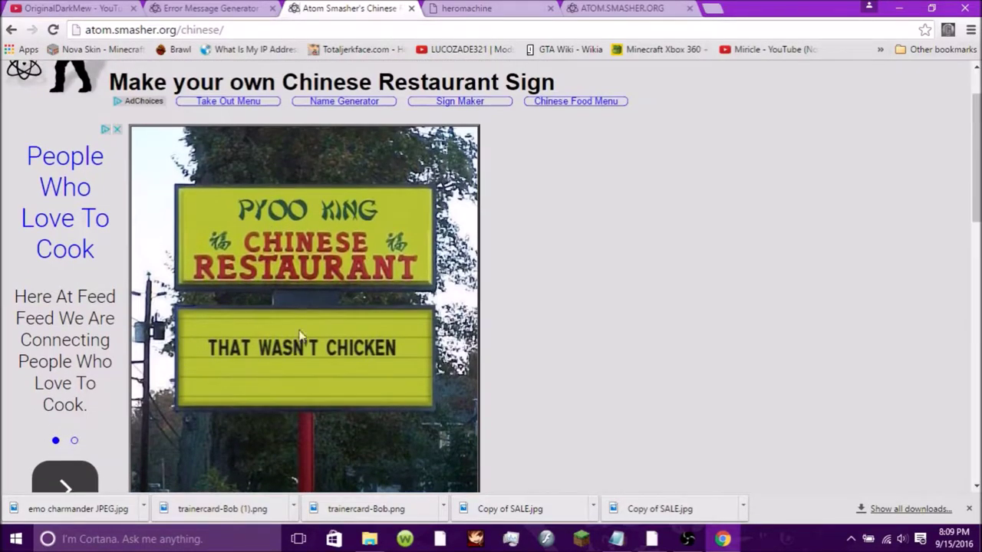
pyautogui.scroll(-2, 292, 348)
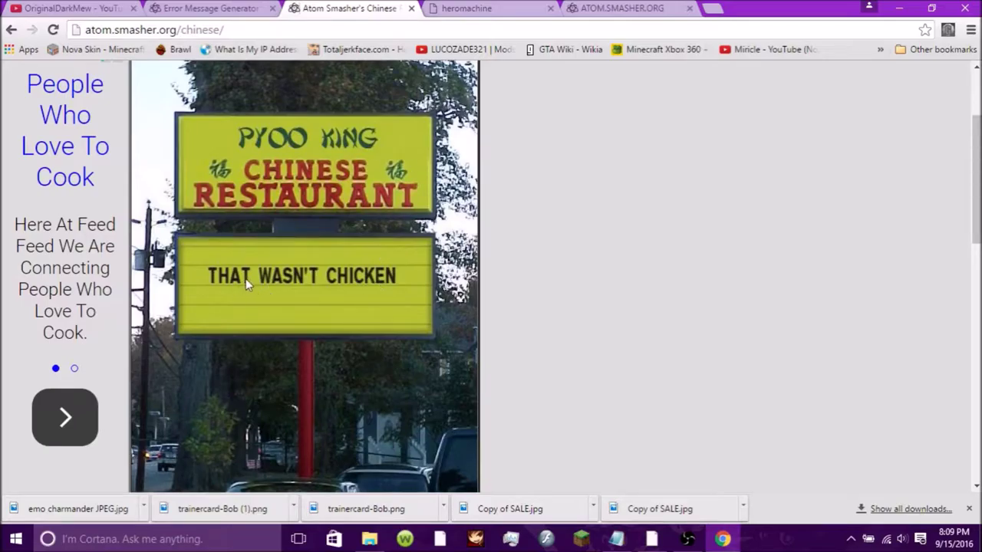
# Examine the restaurant name and message line fields and compare them with the lines on the sample sign.
pyautogui.scroll(-4, 784, 283)
pyautogui.scroll(-1, 785, 283)
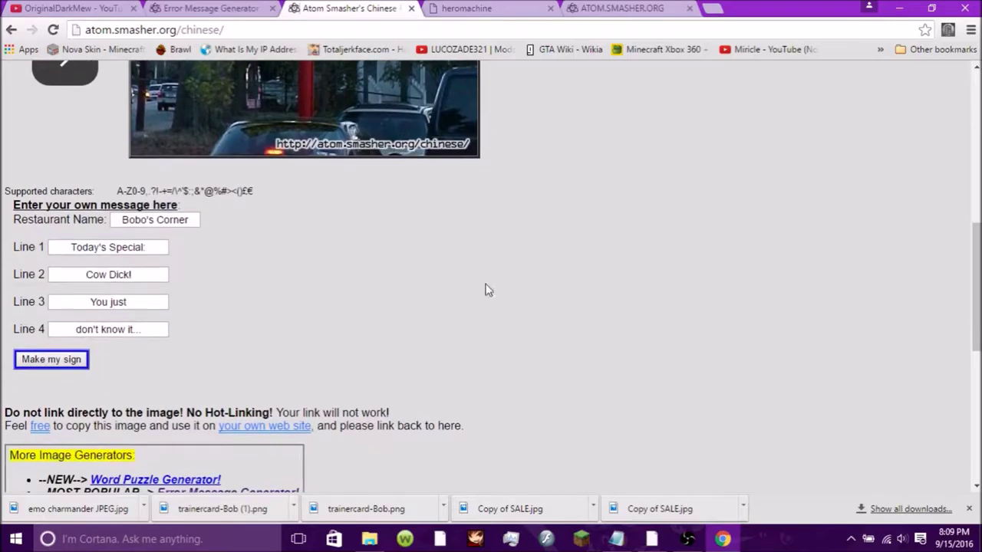
pyautogui.scroll(3, 320, 234)
pyautogui.scroll(-3, 306, 246)
pyautogui.click(158, 247)
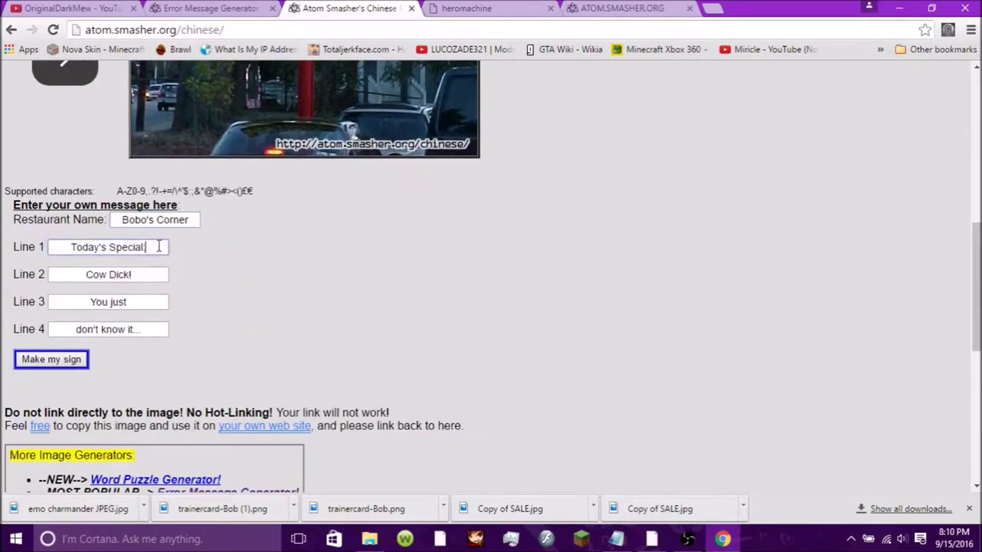
pyautogui.scroll(4, 312, 210)
pyautogui.scroll(-3, 312, 210)
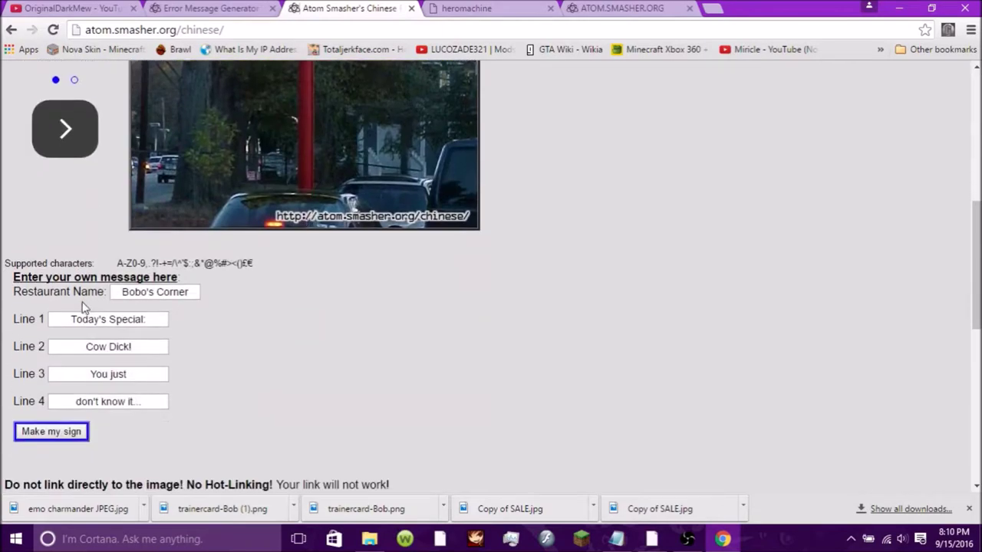
pyautogui.scroll(-1, 258, 245)
pyautogui.click(158, 247)
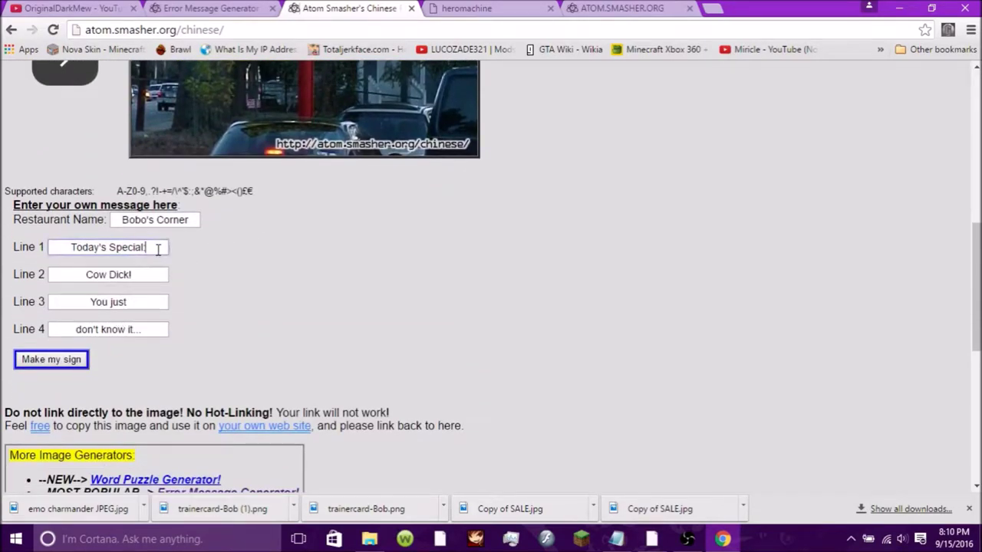
pyautogui.scroll(1, 259, 207)
pyautogui.scroll(3, 257, 207)
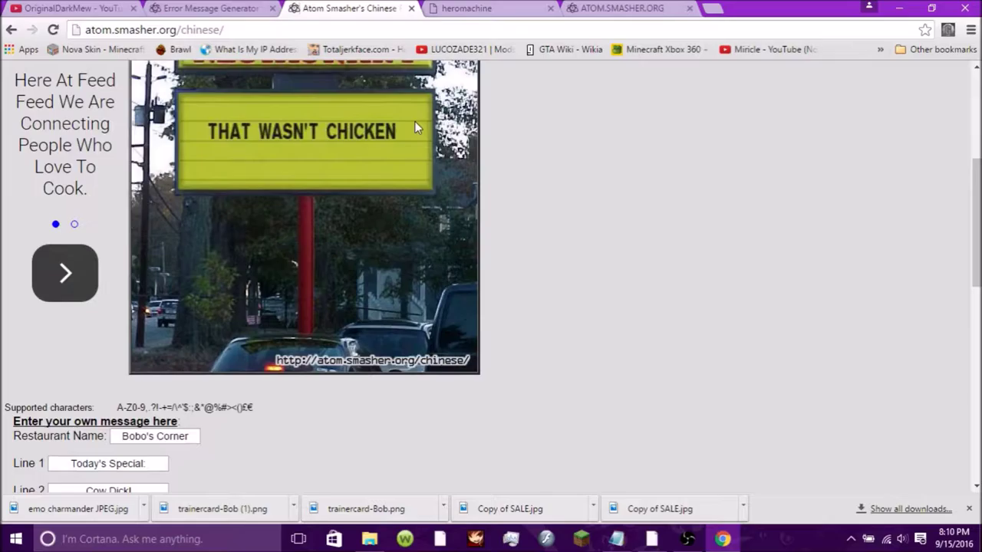
pyautogui.scroll(-3, 95, 174)
# Go through the filled-in restaurant name "Bobo's Corner" and the four message lines, and generate the sign from them.
pyautogui.click(119, 221)
pyautogui.click(68, 247)
pyautogui.click(139, 276)
pyautogui.click(146, 305)
pyautogui.click(154, 331)
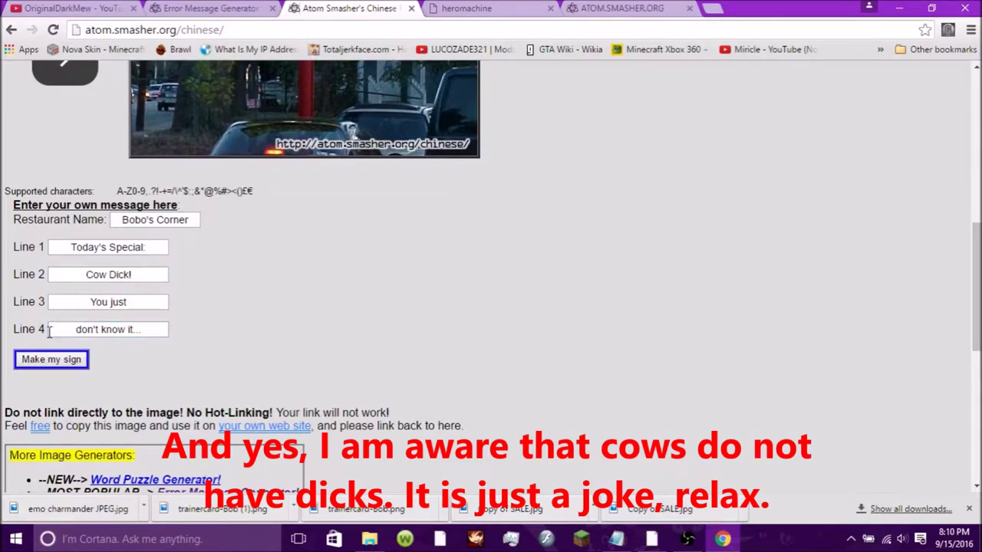
pyautogui.click(45, 367)
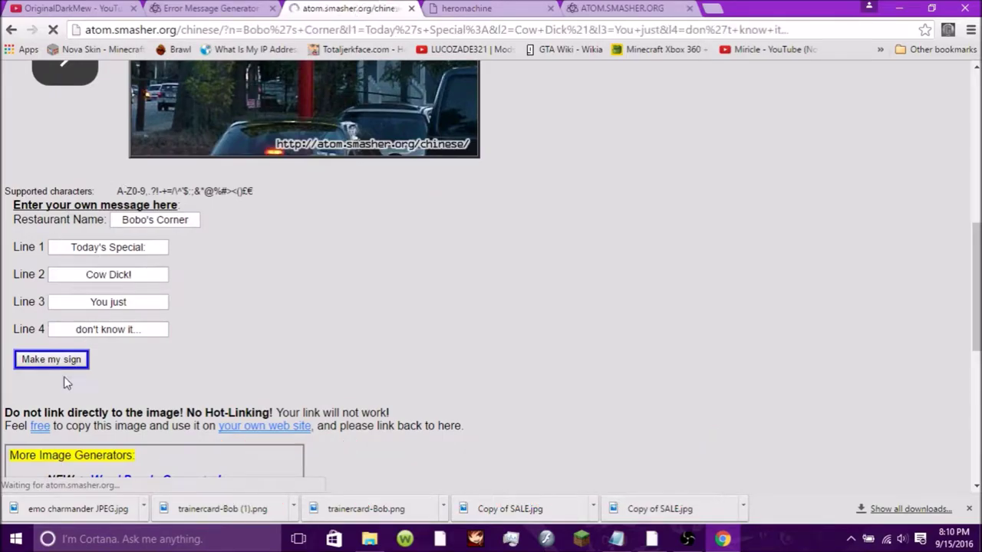
# Examine the generated Bobo's Corner restaurant sign and its four message lines.
pyautogui.scroll(-1, 287, 243)
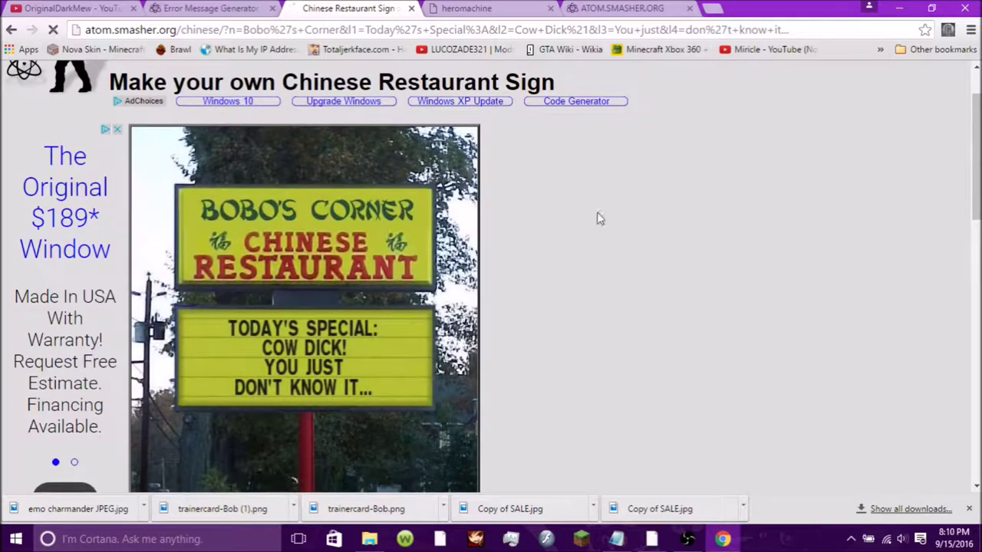
pyautogui.scroll(-1, 402, 247)
pyautogui.rightClick(360, 182)
pyautogui.click(685, 145)
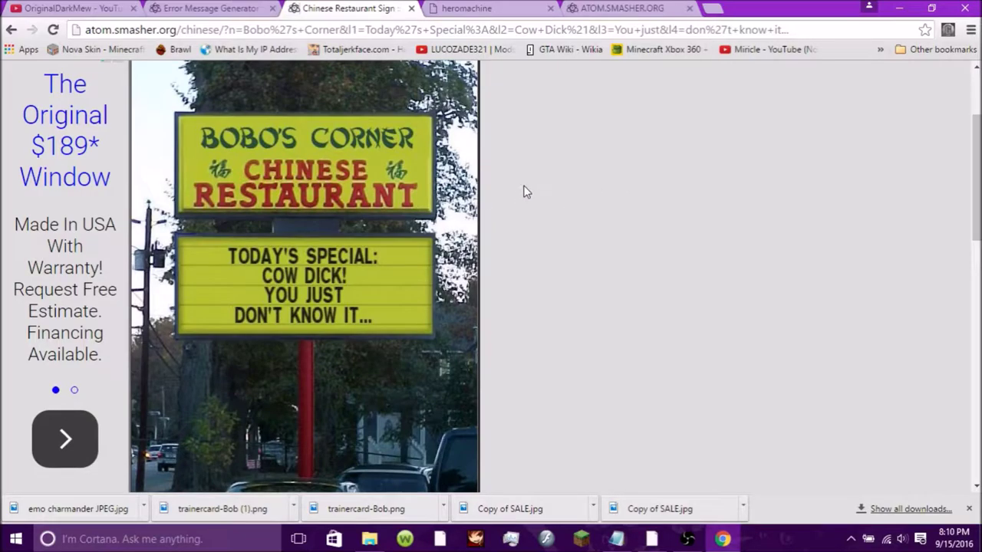
pyautogui.scroll(-2, 387, 222)
pyautogui.scroll(3, 399, 268)
pyautogui.scroll(-2, 406, 269)
pyautogui.scroll(1, 414, 263)
pyautogui.scroll(1, 420, 265)
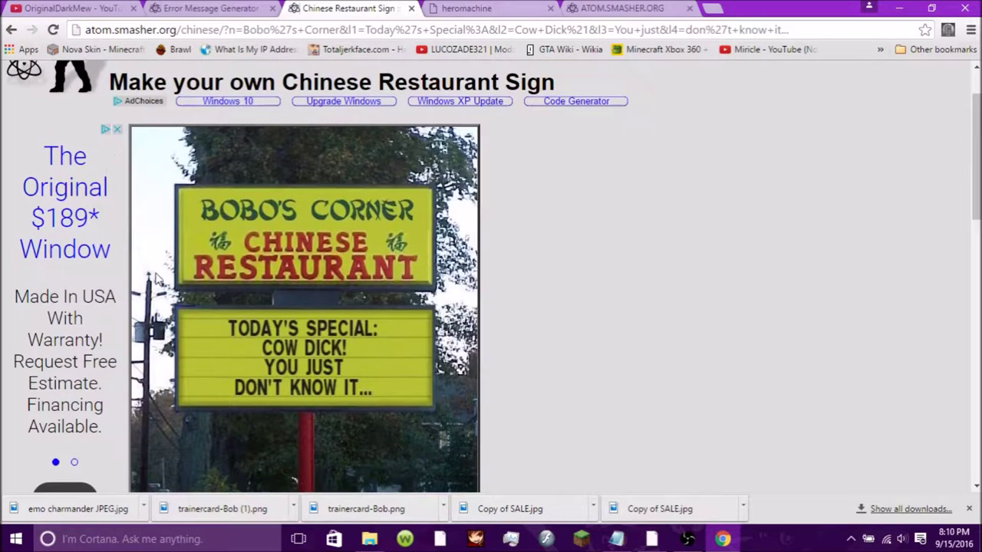
pyautogui.scroll(-2, 452, 222)
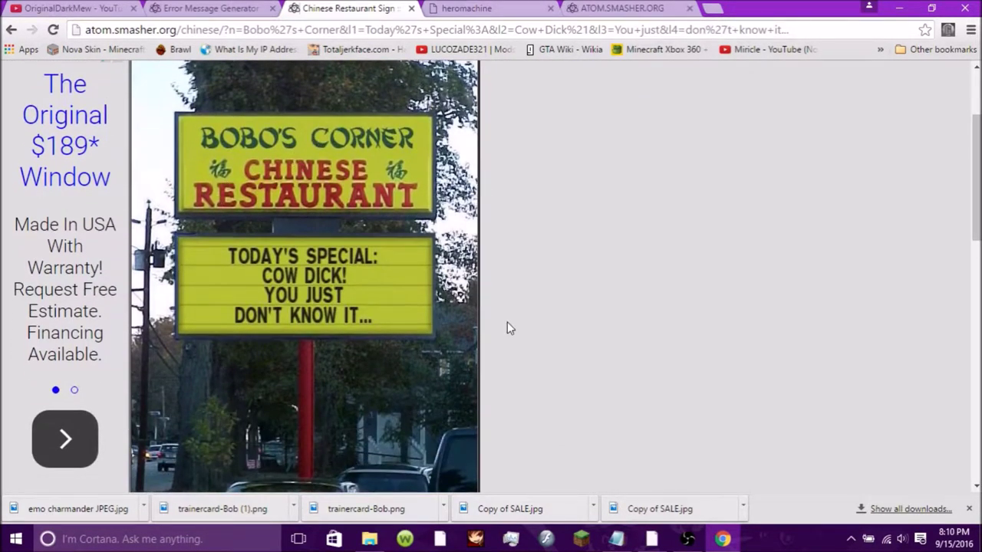
pyautogui.hotkey('ctrl', 'a')
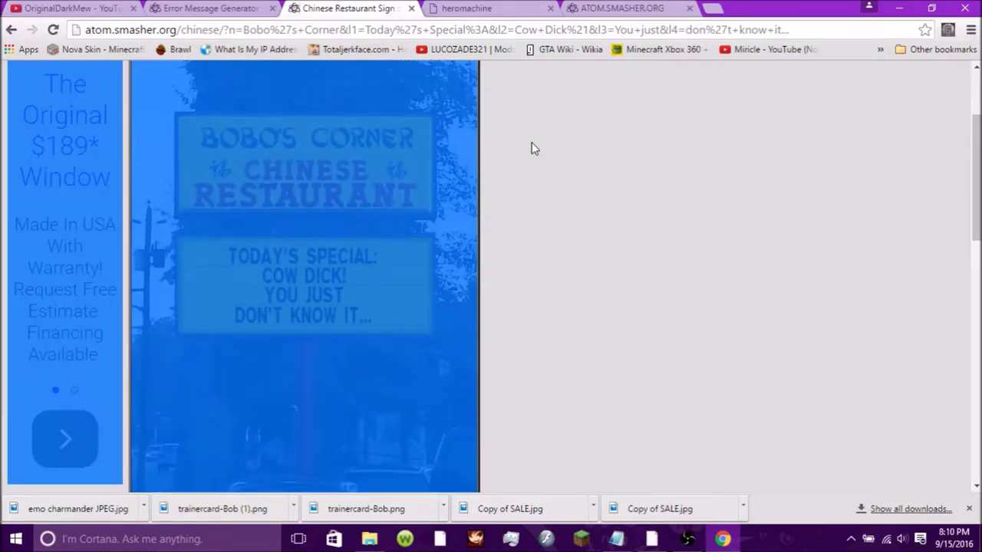
pyautogui.click(525, 31)
pyautogui.click(449, 112)
# Look over the HeroMachine start page, open its linked heromachine.com website and close that page again.
pyautogui.scroll(-2, 515, 360)
pyautogui.scroll(2, 516, 359)
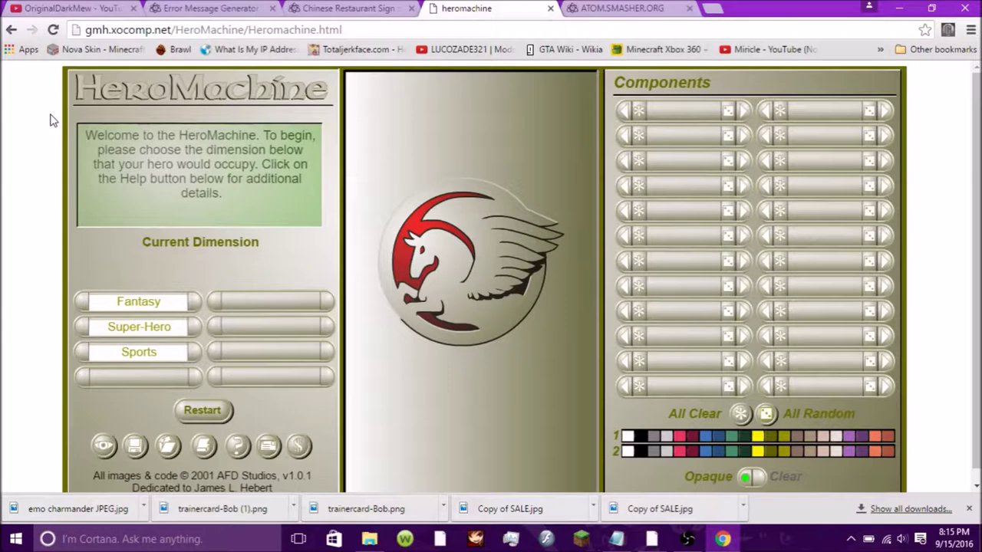
pyautogui.click(184, 94)
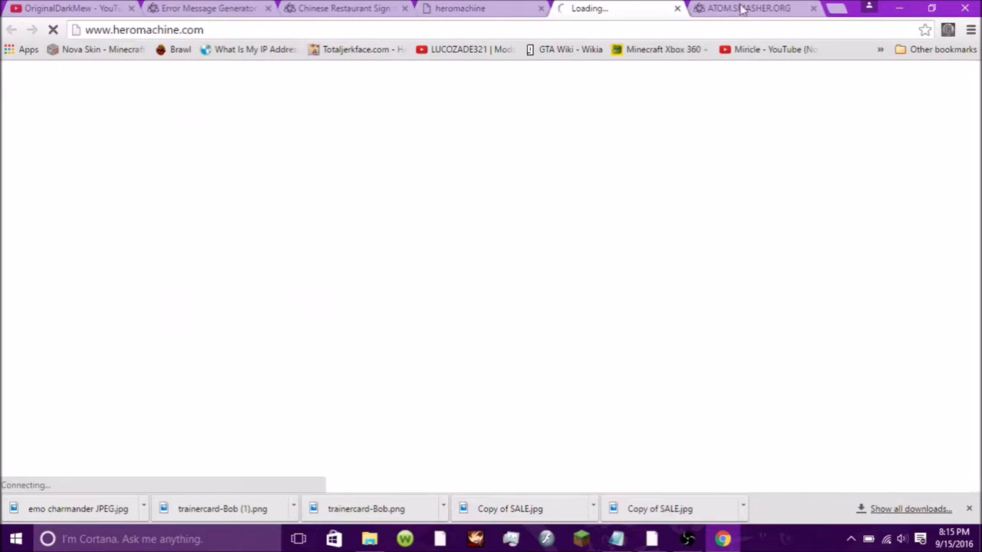
pyautogui.click(677, 8)
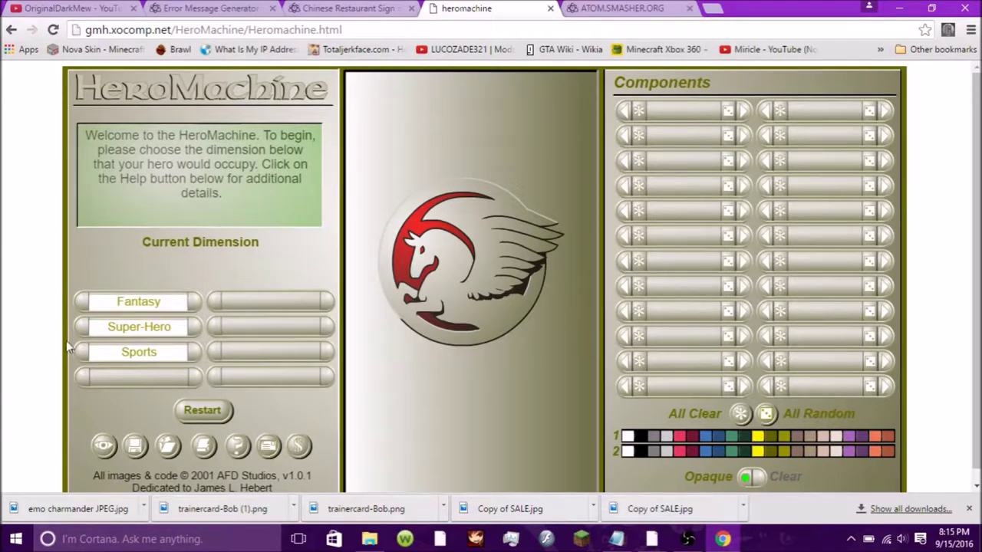
# Load the Sports Basketball dimension and try different uniform designs on the jersey and shorts.
pyautogui.click(153, 358)
pyautogui.click(158, 301)
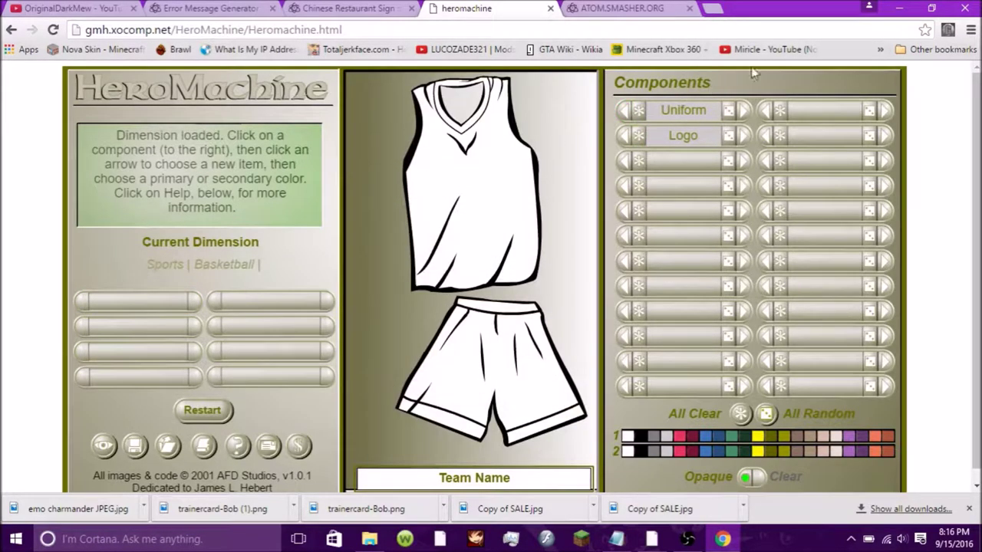
pyautogui.click(742, 112)
pyautogui.click(741, 112)
pyautogui.click(741, 112)
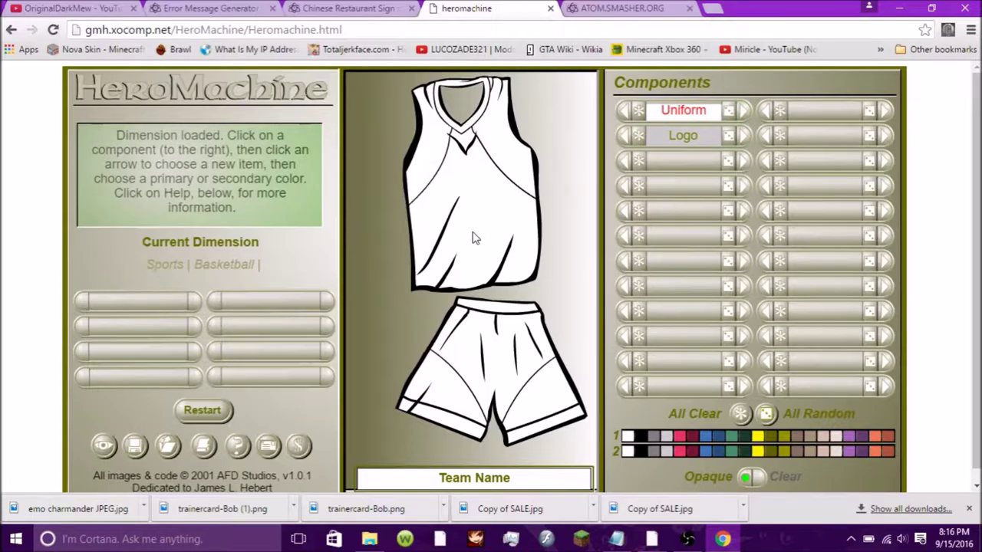
# Restart the dimension selection and load the Fantasy, Humanoid, Male dimension.
pyautogui.click(202, 410)
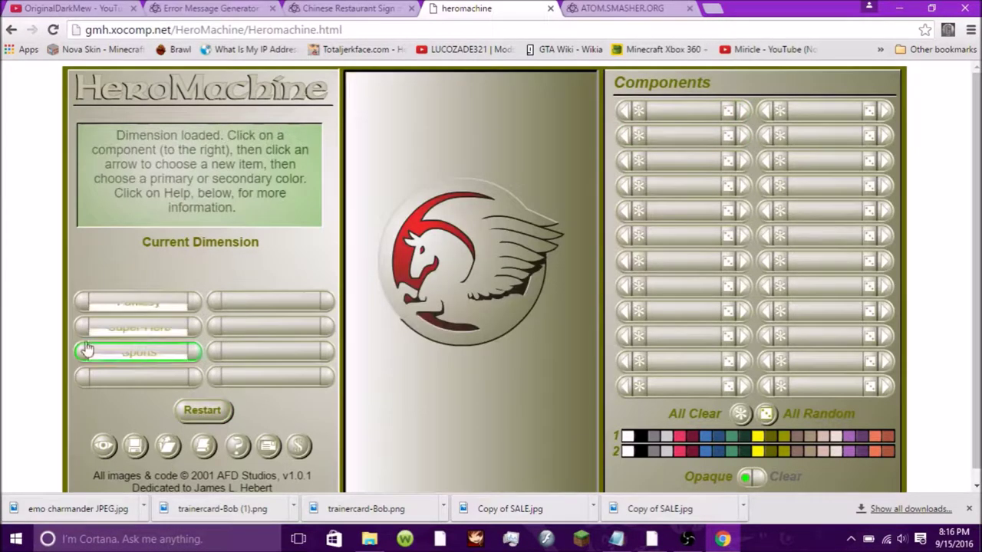
pyautogui.click(162, 302)
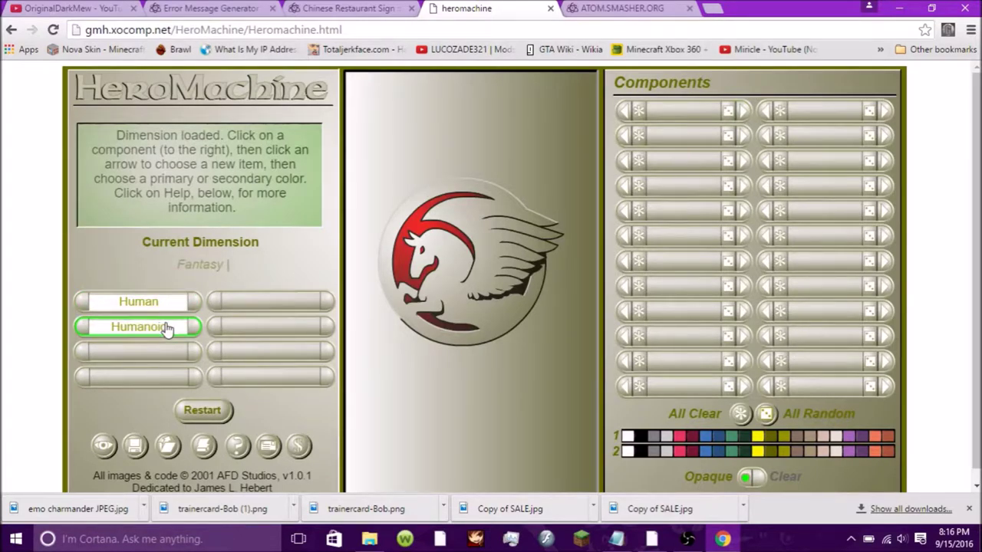
pyautogui.click(163, 327)
pyautogui.click(165, 302)
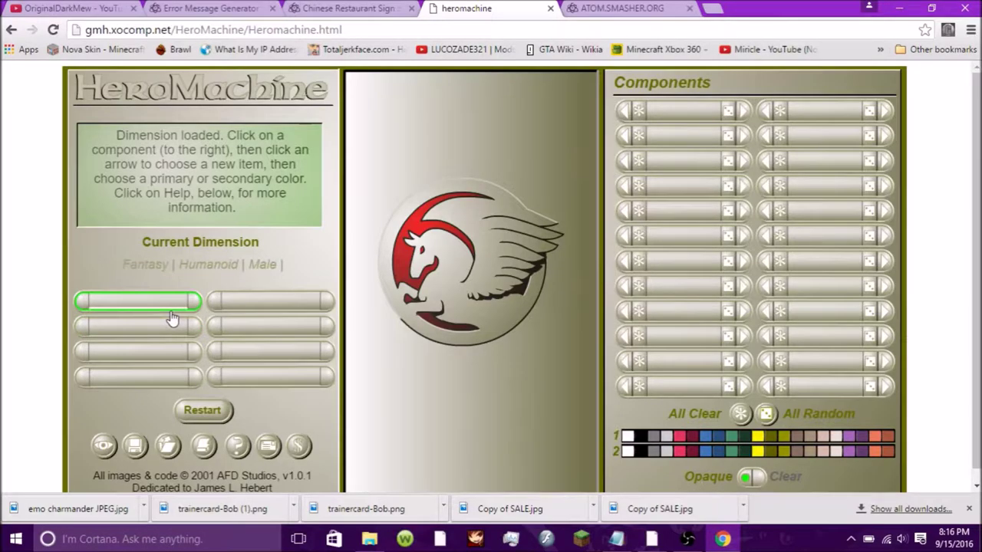
# Restart again and try the Human branch of the Fantasy dimension.
pyautogui.click(206, 412)
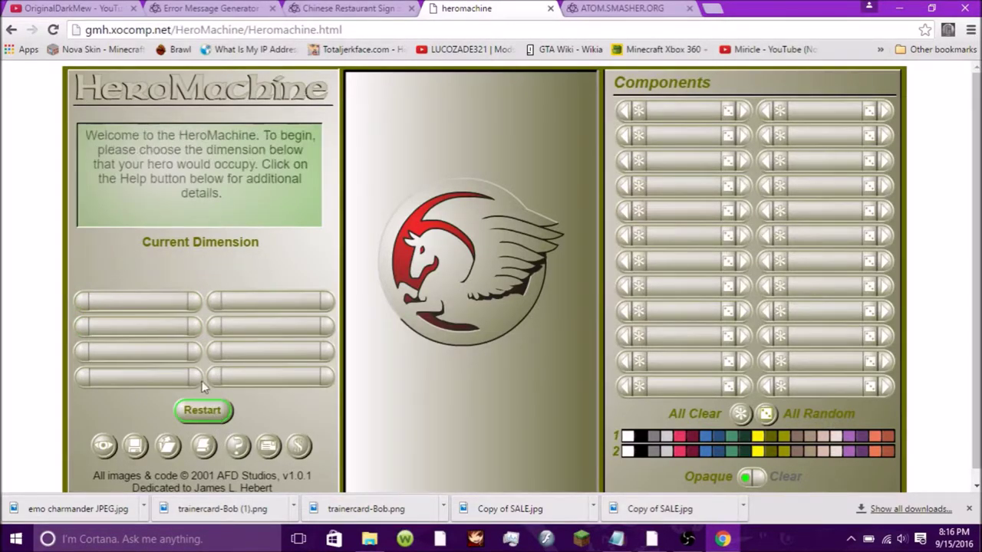
pyautogui.click(156, 313)
pyautogui.click(160, 307)
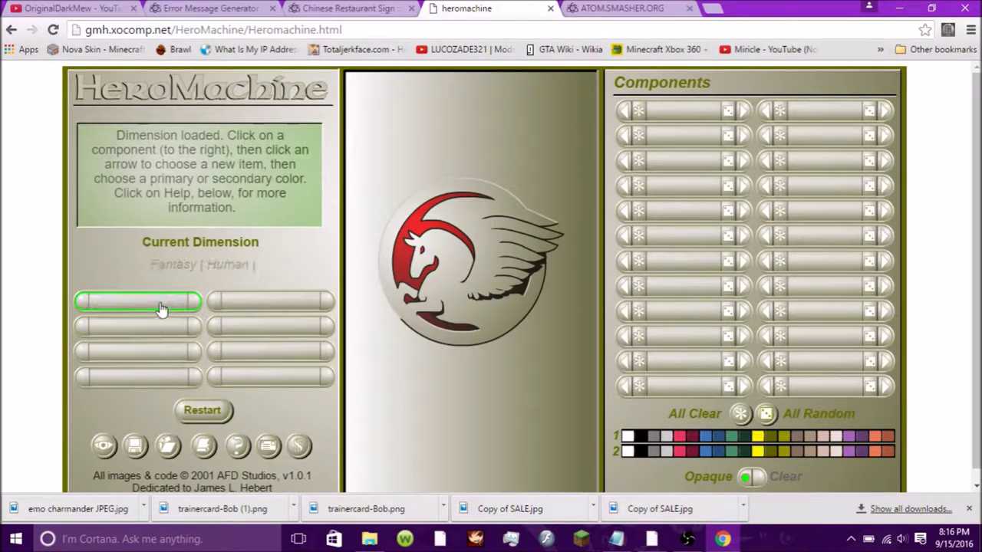
pyautogui.click(168, 306)
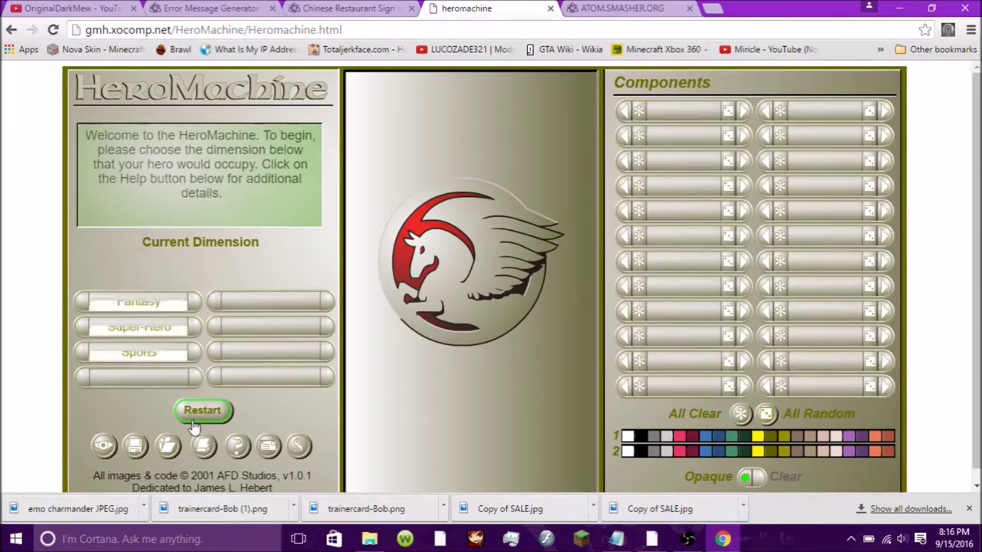
# Load the Fantasy, Humanoid, Male dimension for the character.
pyautogui.click(159, 303)
pyautogui.click(158, 328)
pyautogui.click(163, 304)
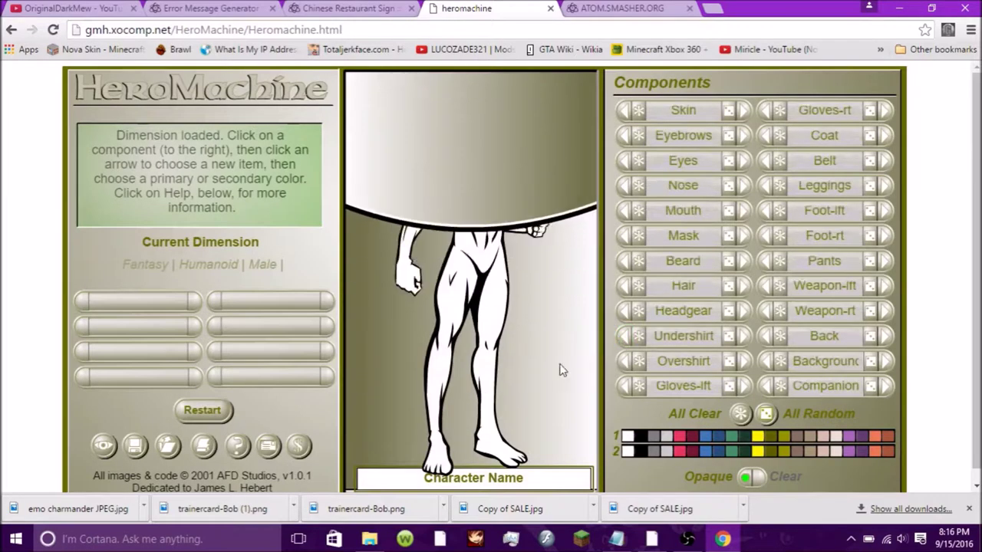
# Step the character's skin through the available designs to the bandaged mummy skin.
pyautogui.click(742, 111)
pyautogui.click(743, 111)
pyautogui.click(742, 111)
pyautogui.click(742, 111)
pyautogui.click(742, 111)
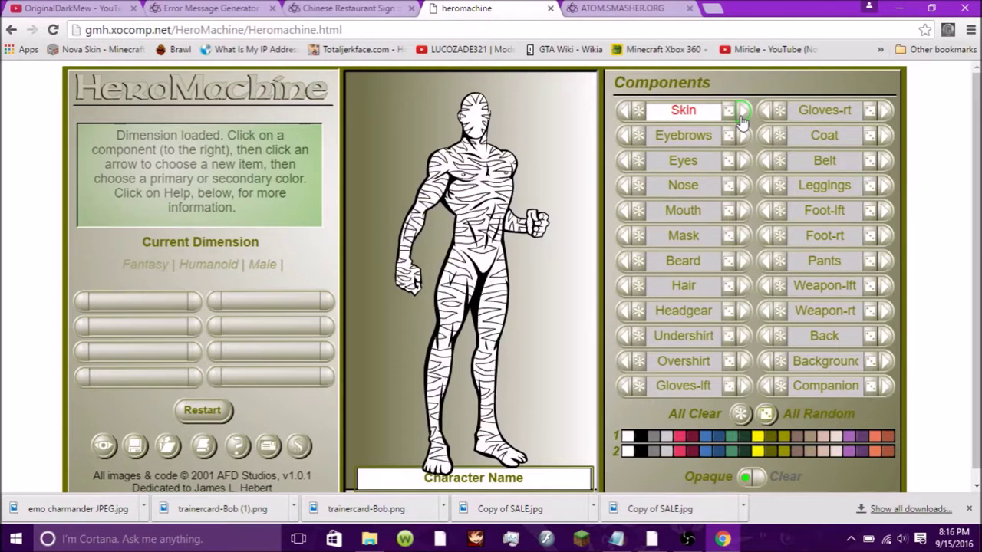
# Give the character's face eyebrows, eyes and a nose, and step through the mouth designs.
pyautogui.click(743, 136)
pyautogui.click(744, 161)
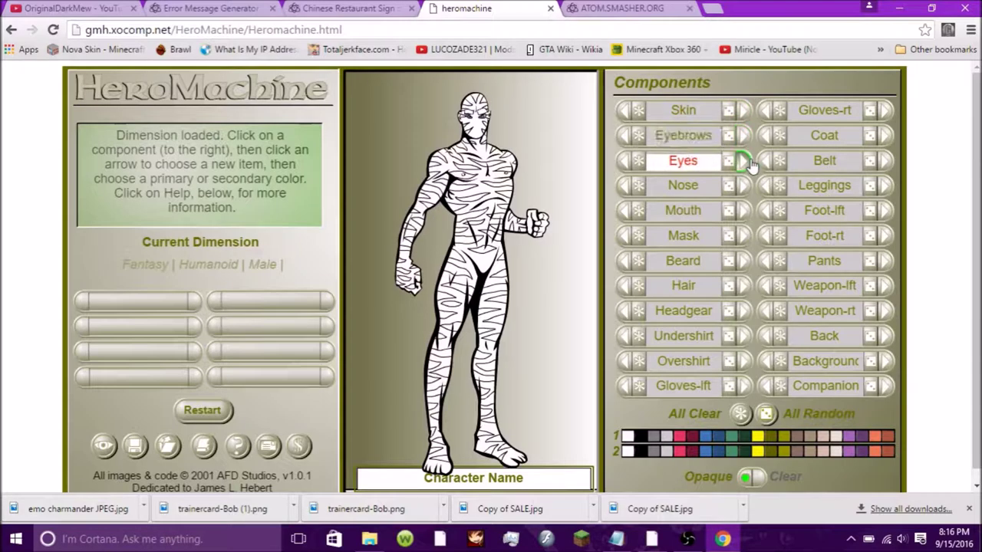
pyautogui.click(744, 186)
pyautogui.click(744, 211)
pyautogui.click(744, 213)
pyautogui.click(743, 213)
pyautogui.click(744, 213)
pyautogui.click(744, 213)
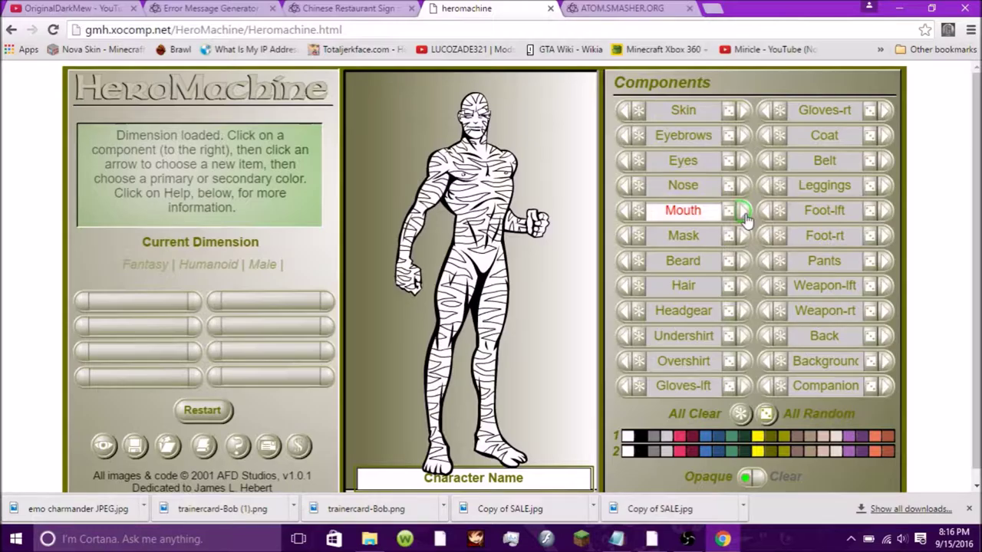
# Step through the mask designs to a plain full-head mask with eye openings.
pyautogui.click(742, 285)
pyautogui.click(744, 236)
pyautogui.click(744, 236)
pyautogui.click(744, 236)
pyautogui.click(744, 236)
pyautogui.click(744, 236)
pyautogui.click(744, 236)
pyautogui.click(743, 236)
pyautogui.click(744, 236)
pyautogui.click(744, 236)
pyautogui.click(744, 236)
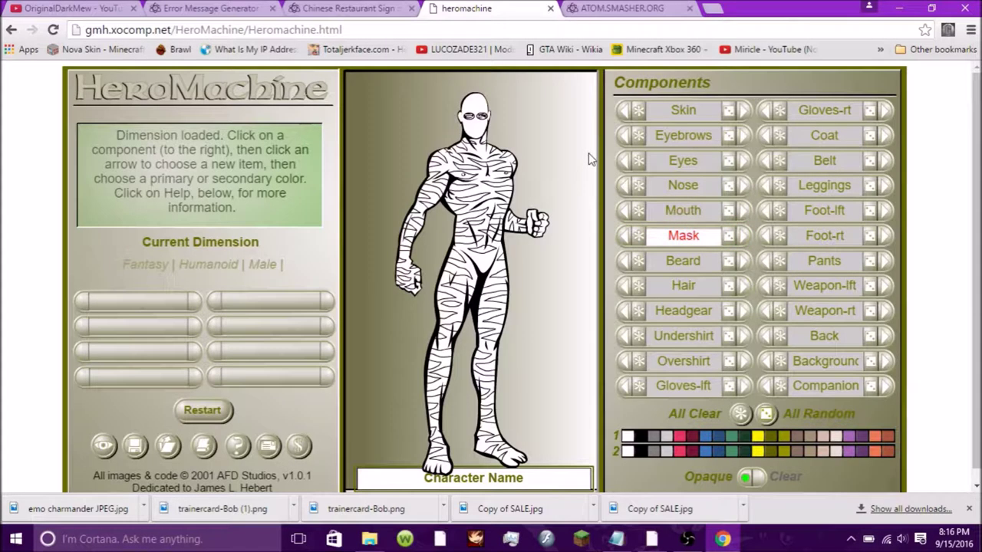
# Colour the mask yellow, switch it to the design with a central face panel, and make its secondary colour purple.
pyautogui.click(757, 436)
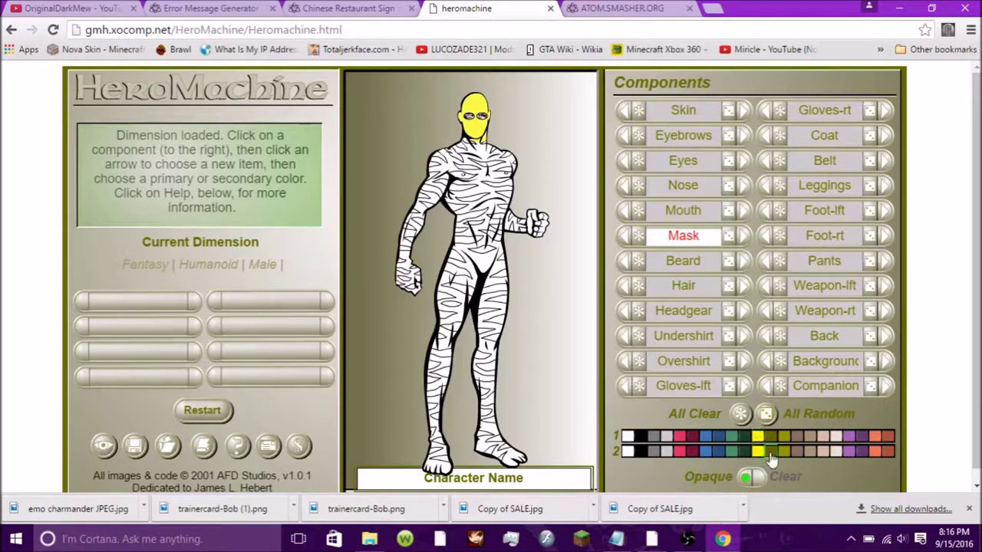
pyautogui.click(744, 236)
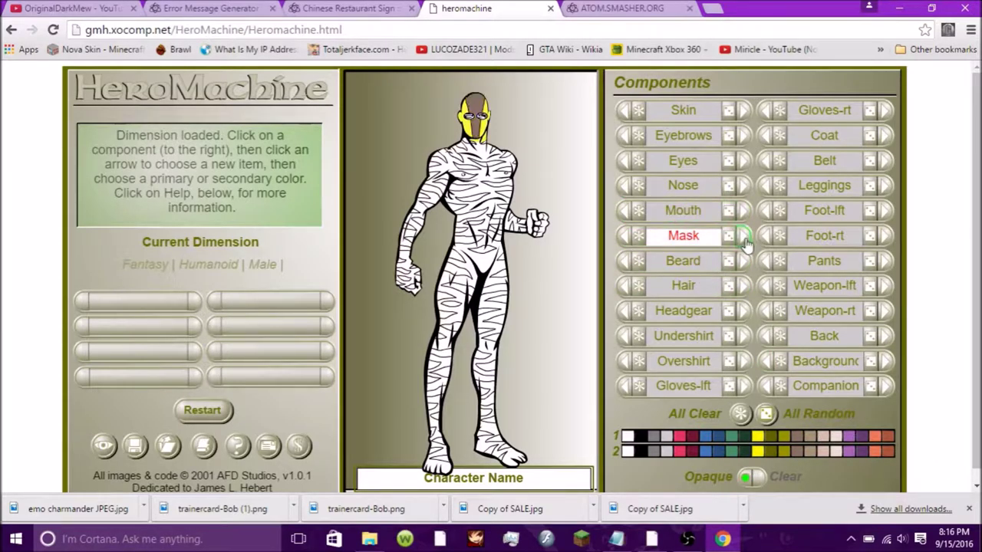
pyautogui.click(854, 451)
# Try a beard and clear it again, and step through the hair styles.
pyautogui.click(744, 261)
pyautogui.click(743, 286)
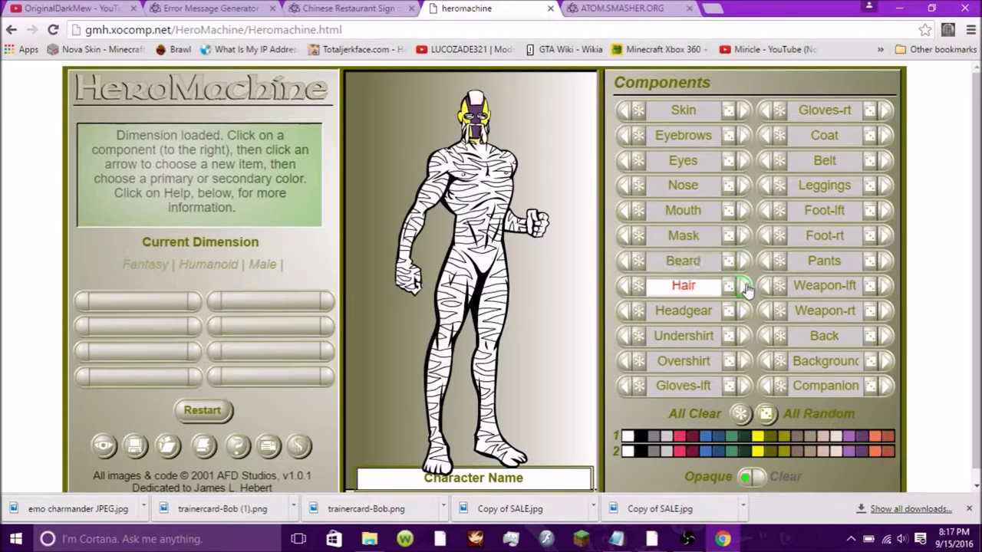
pyautogui.click(635, 265)
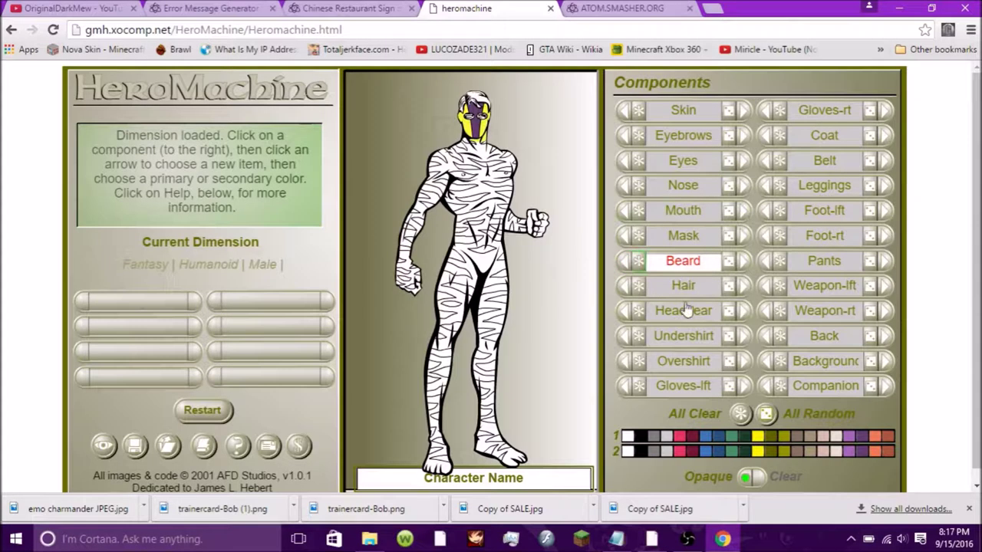
pyautogui.click(743, 286)
pyautogui.click(742, 286)
# Dress the character in a crested helmet, an undershirt, an overshirt and gloves for both hands.
pyautogui.click(742, 312)
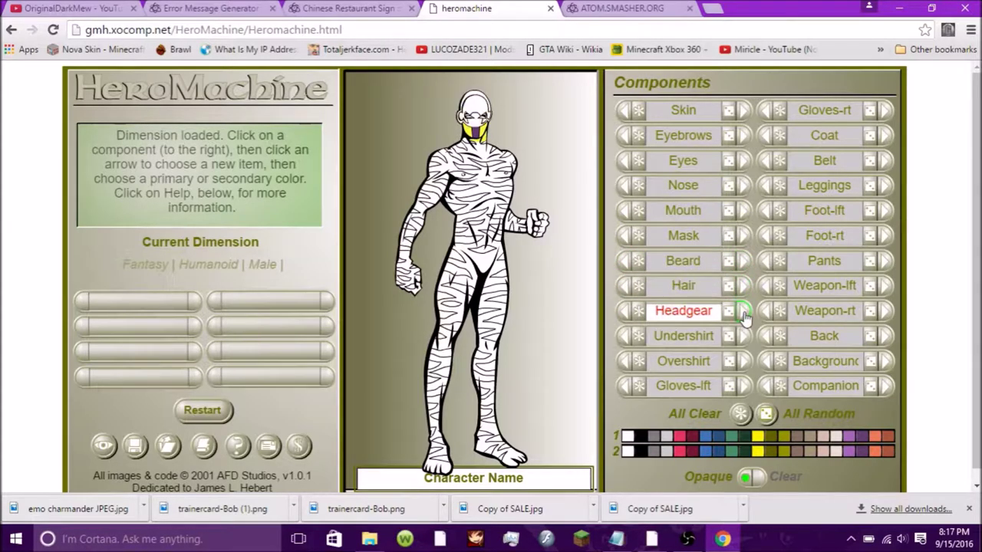
pyautogui.click(742, 335)
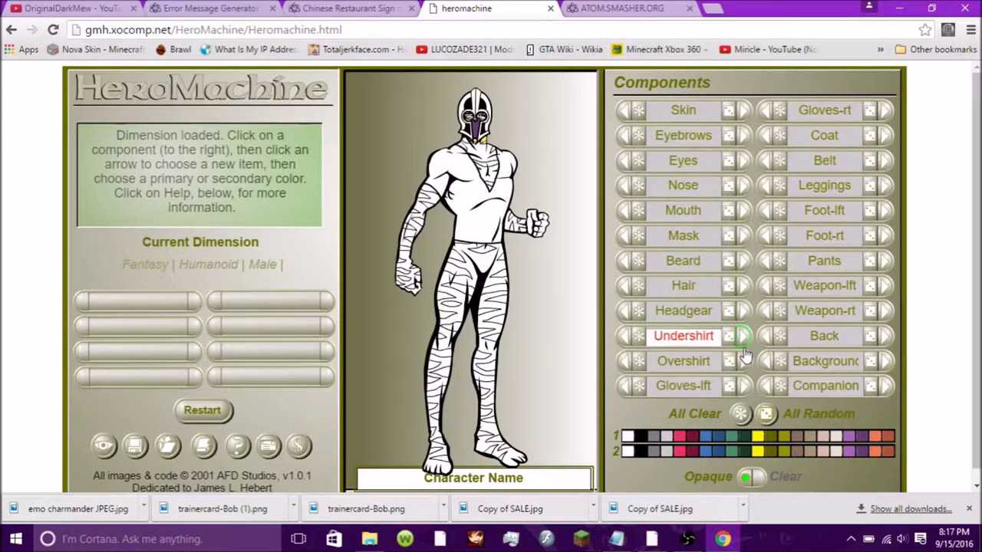
pyautogui.click(742, 361)
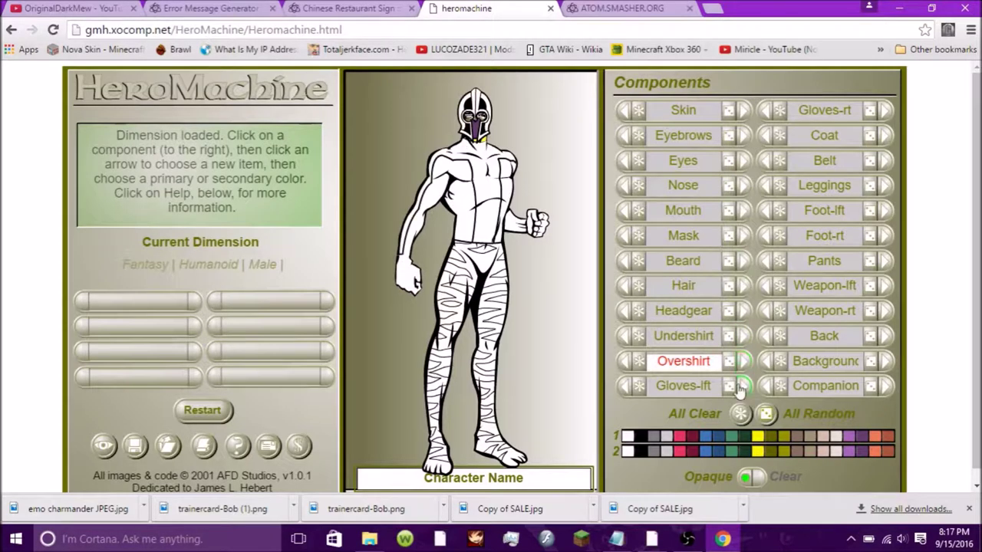
pyautogui.click(742, 386)
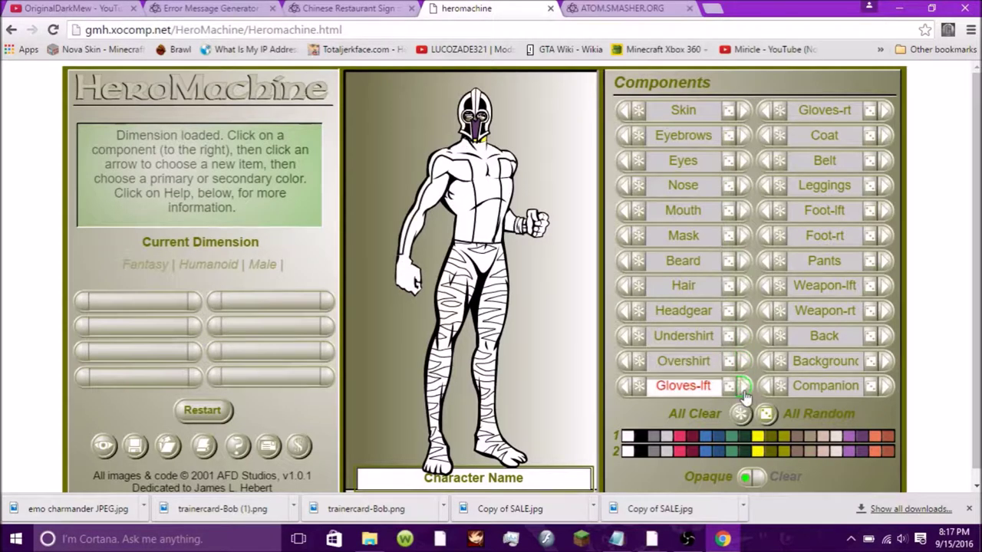
pyautogui.click(764, 109)
# Try several coats, including plate armour and a draped robe, and clear the coat again.
pyautogui.click(765, 135)
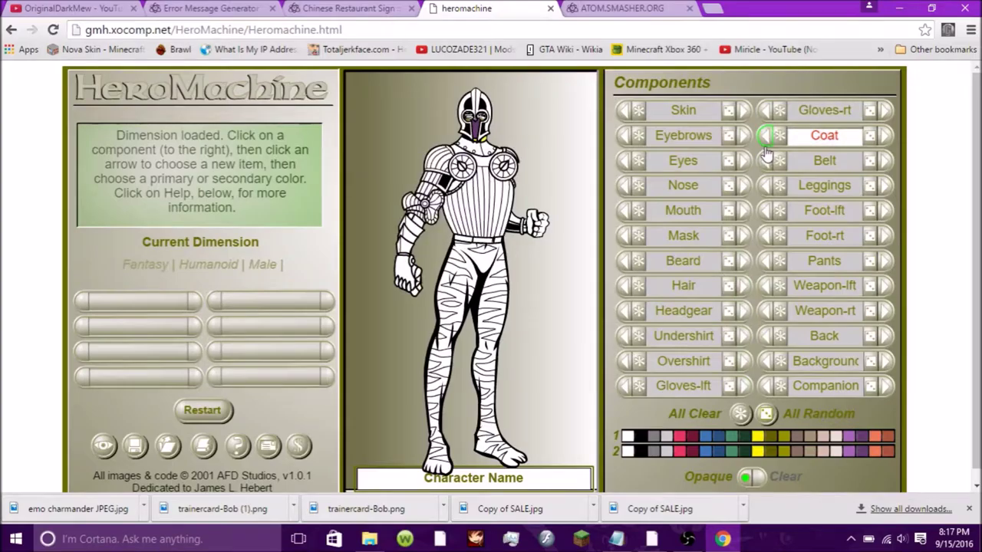
pyautogui.click(765, 136)
pyautogui.click(764, 136)
pyautogui.click(764, 135)
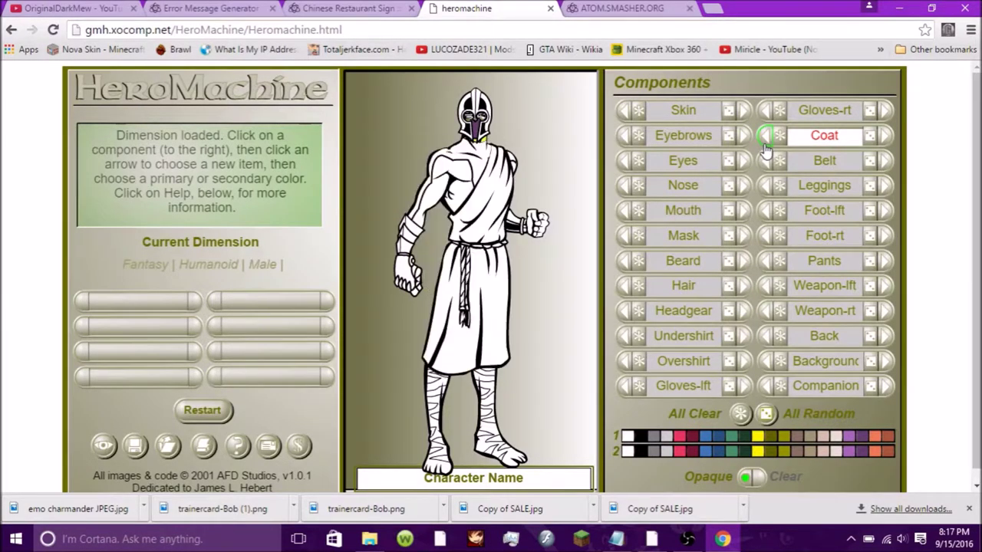
pyautogui.click(781, 136)
# Step through the belt designs to the pouch belt with an oval buckle.
pyautogui.click(764, 161)
pyautogui.click(764, 160)
pyautogui.click(764, 161)
pyautogui.click(764, 160)
pyautogui.click(764, 161)
pyautogui.click(764, 160)
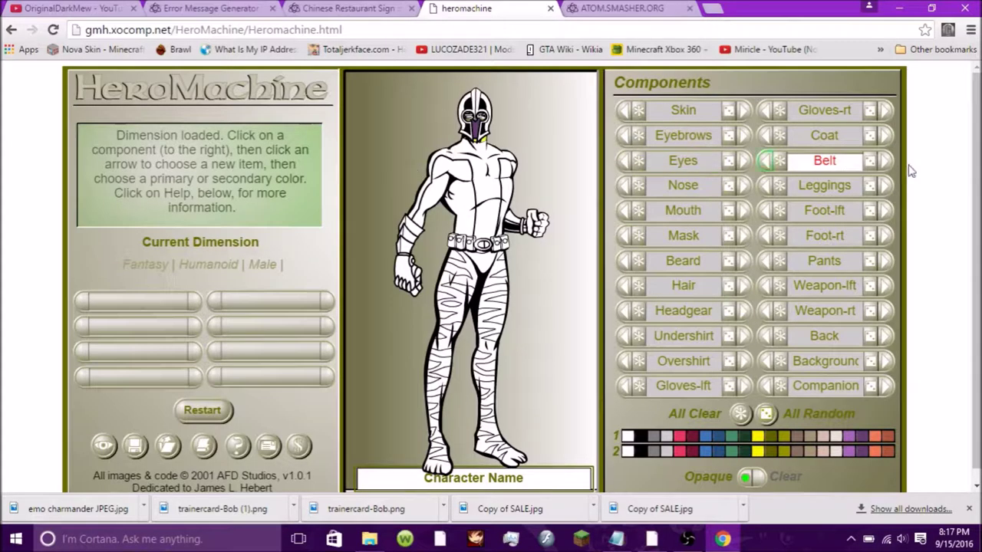
# Add leggings and footwear for both feet, and step through the pants designs.
pyautogui.click(765, 185)
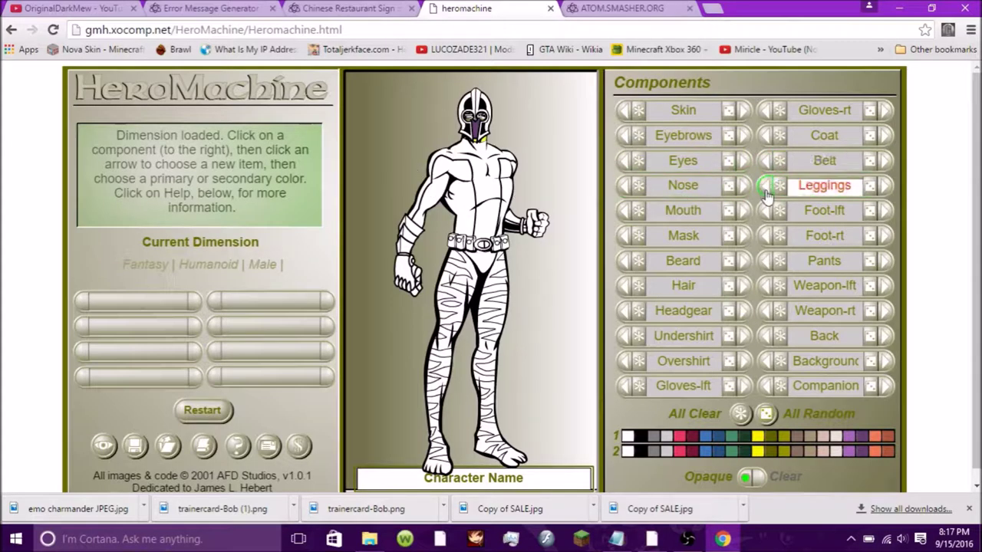
pyautogui.click(765, 210)
pyautogui.click(765, 236)
pyautogui.click(764, 260)
pyautogui.click(765, 261)
pyautogui.click(764, 261)
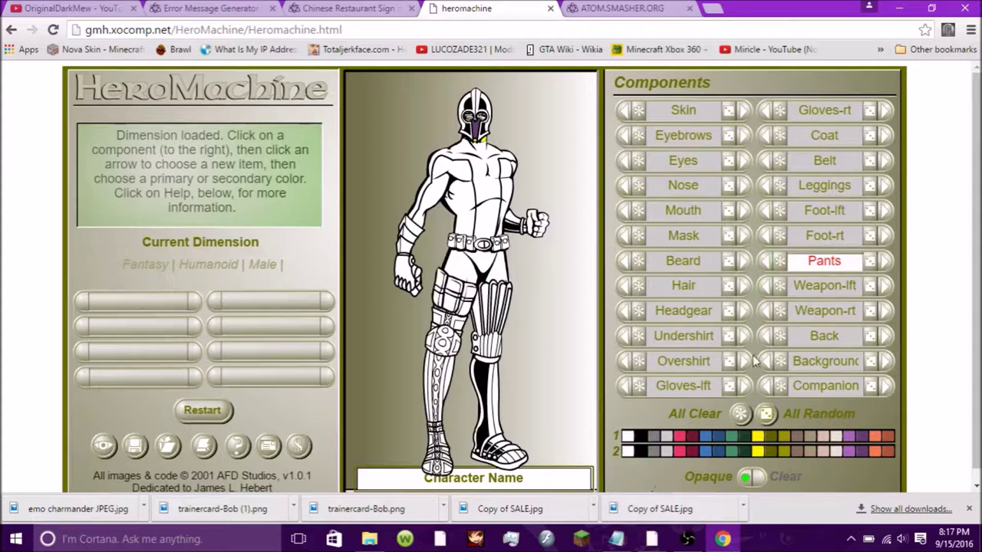
# Clear all components from the character at once.
pyautogui.click(740, 413)
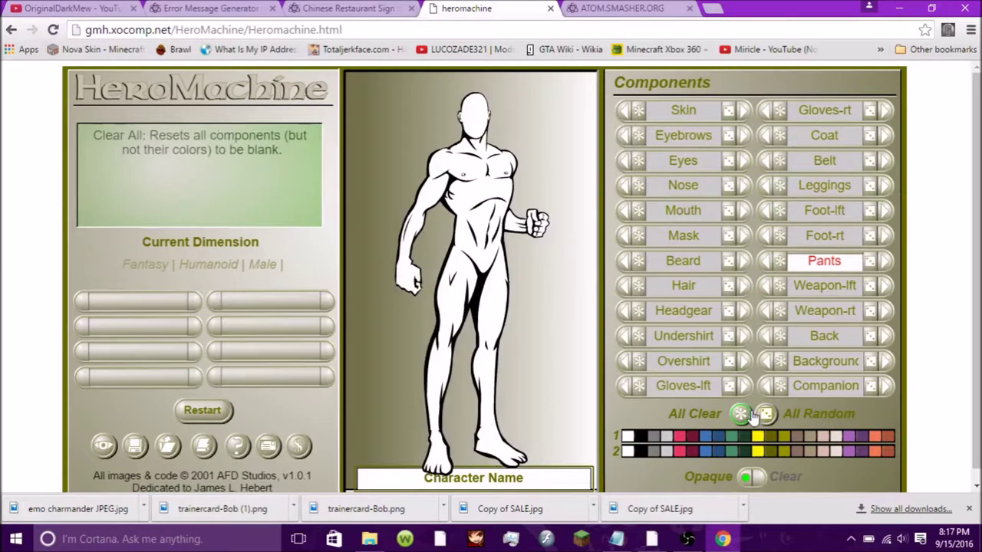
# Step through the left-hand weapons, including the tall shield and the scythe, and equip the round shield.
pyautogui.click(767, 286)
pyautogui.click(767, 286)
pyautogui.click(767, 286)
pyautogui.click(767, 286)
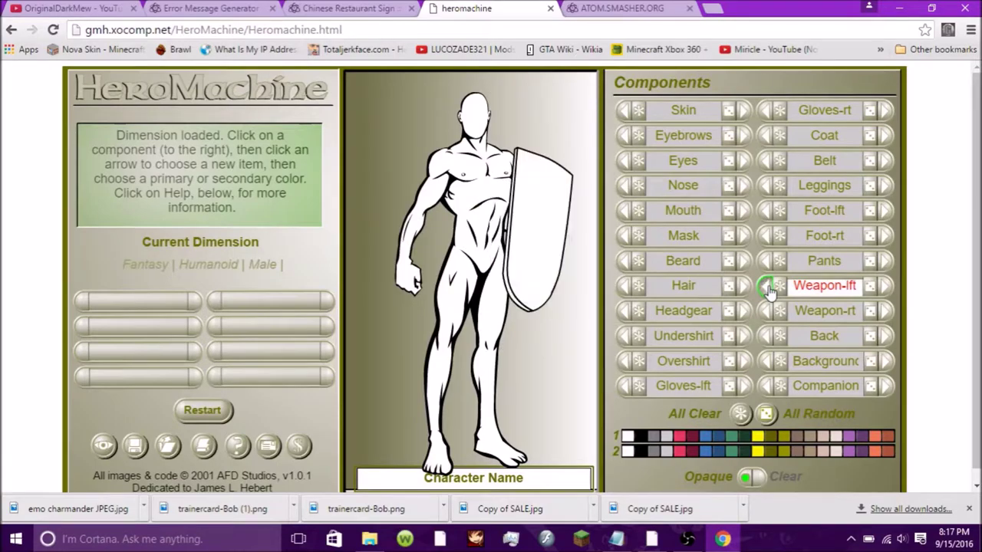
pyautogui.click(767, 286)
pyautogui.click(759, 286)
pyautogui.click(759, 286)
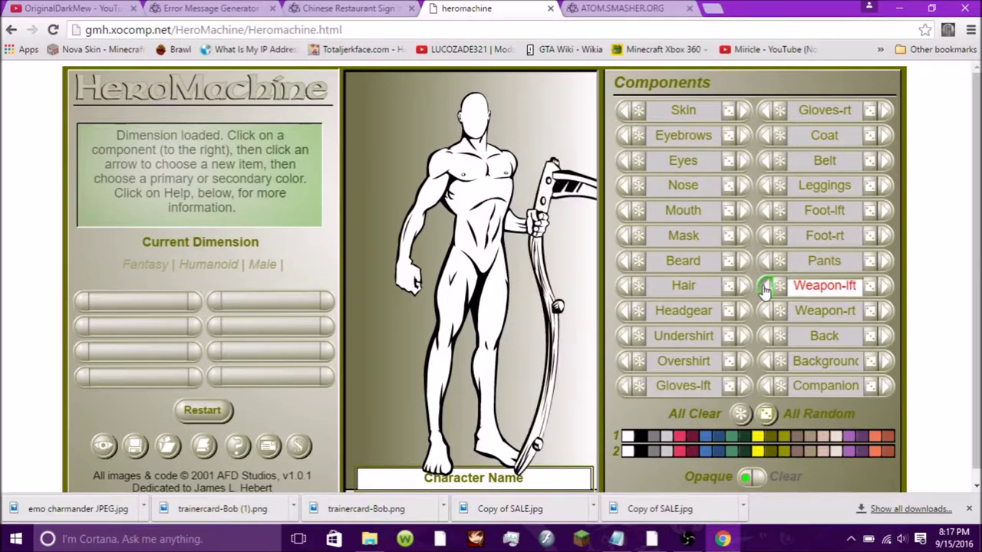
pyautogui.click(760, 286)
pyautogui.click(883, 290)
pyautogui.click(883, 290)
pyautogui.click(883, 289)
pyautogui.click(885, 291)
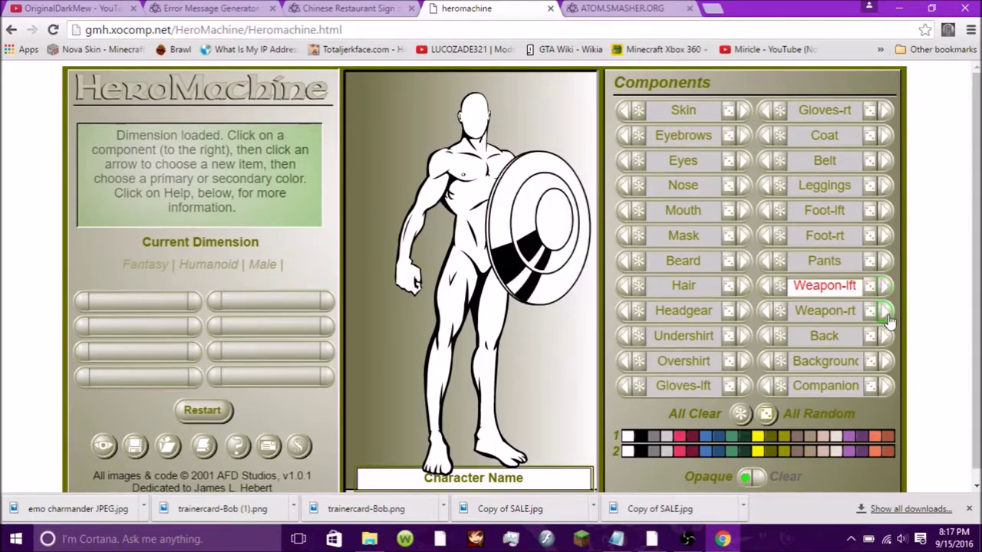
# Step through the right-hand weapons and equip the stone hammer.
pyautogui.click(764, 311)
pyautogui.click(765, 311)
pyautogui.click(764, 311)
pyautogui.click(765, 311)
pyautogui.click(764, 312)
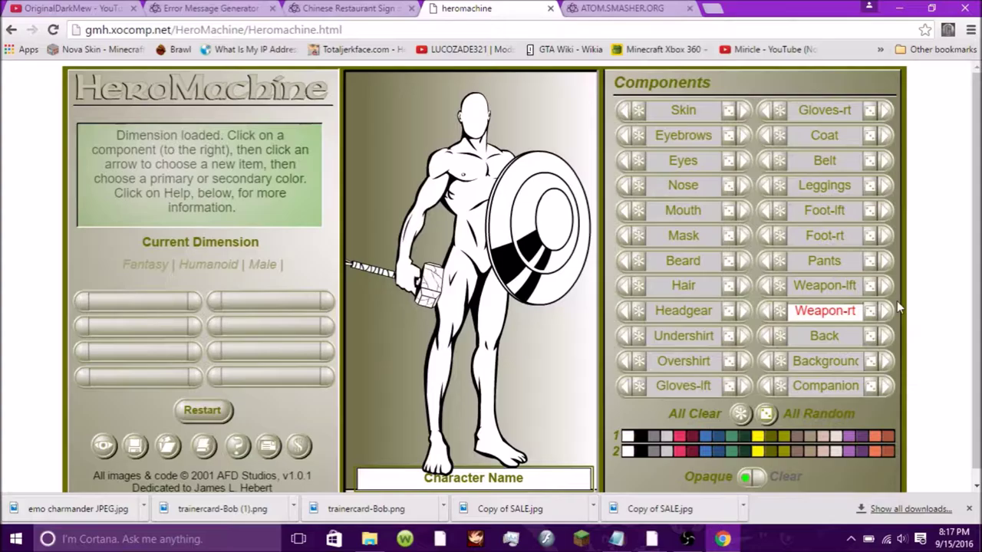
# Replace the left-hand shield with a stone hammer matching the right-hand one, passing the spear on the way.
pyautogui.click(765, 287)
pyautogui.click(765, 286)
pyautogui.click(765, 287)
pyautogui.click(765, 287)
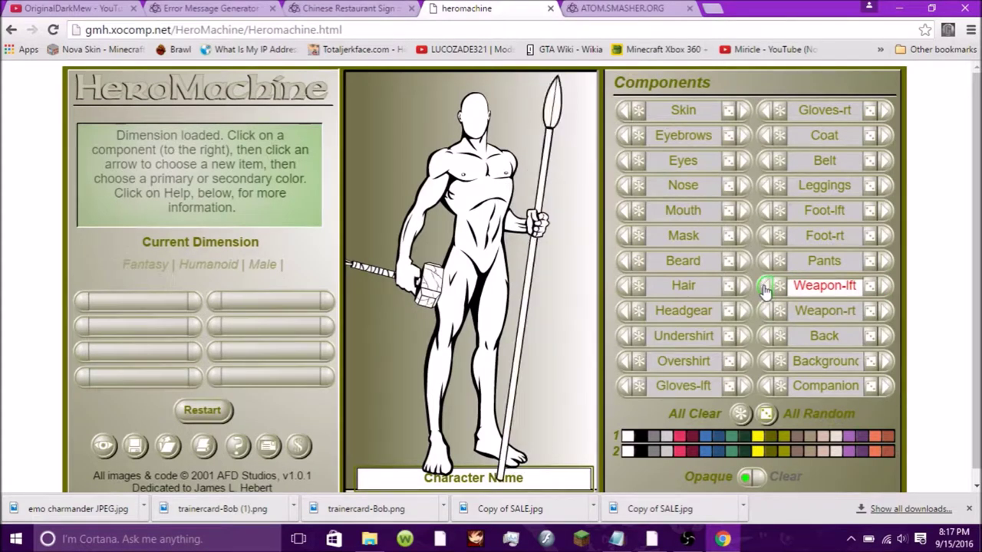
pyautogui.click(766, 287)
pyautogui.click(765, 287)
pyautogui.click(766, 287)
pyautogui.click(765, 287)
pyautogui.click(765, 287)
pyautogui.click(765, 286)
pyautogui.click(765, 287)
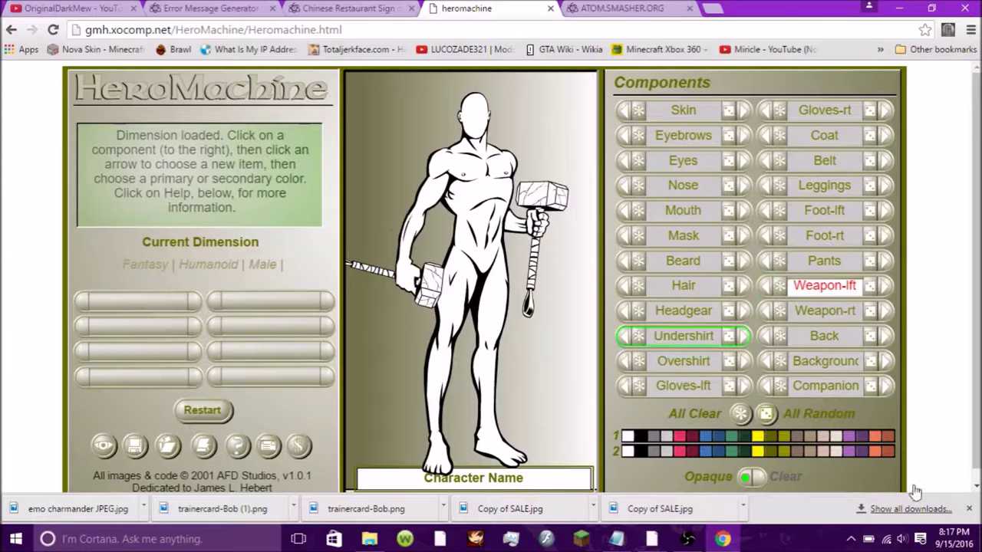
# Step through the back items to the large bat-like wings.
pyautogui.click(765, 337)
pyautogui.click(765, 336)
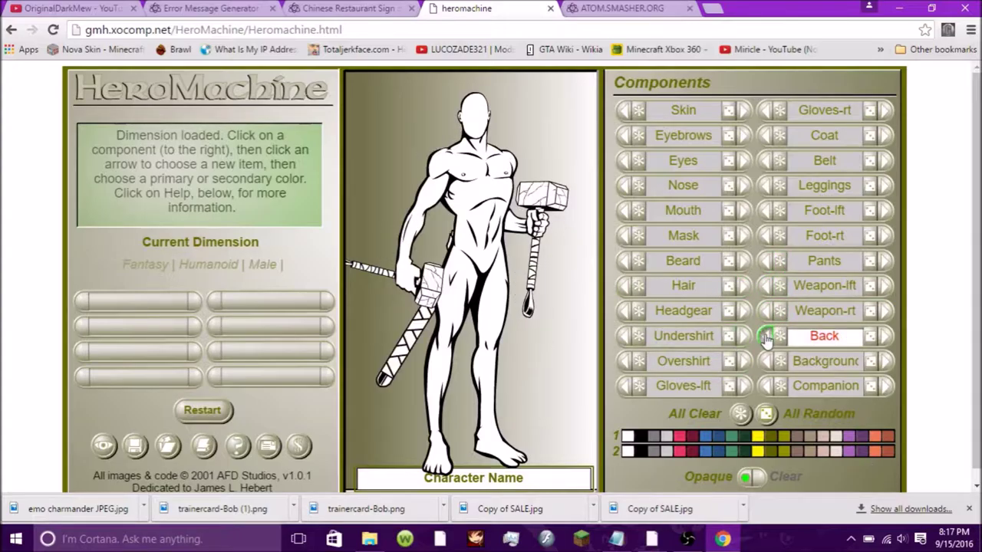
pyautogui.click(765, 337)
pyautogui.click(765, 337)
pyautogui.click(765, 337)
pyautogui.click(765, 337)
pyautogui.click(765, 336)
pyautogui.click(766, 336)
pyautogui.click(765, 336)
pyautogui.click(765, 337)
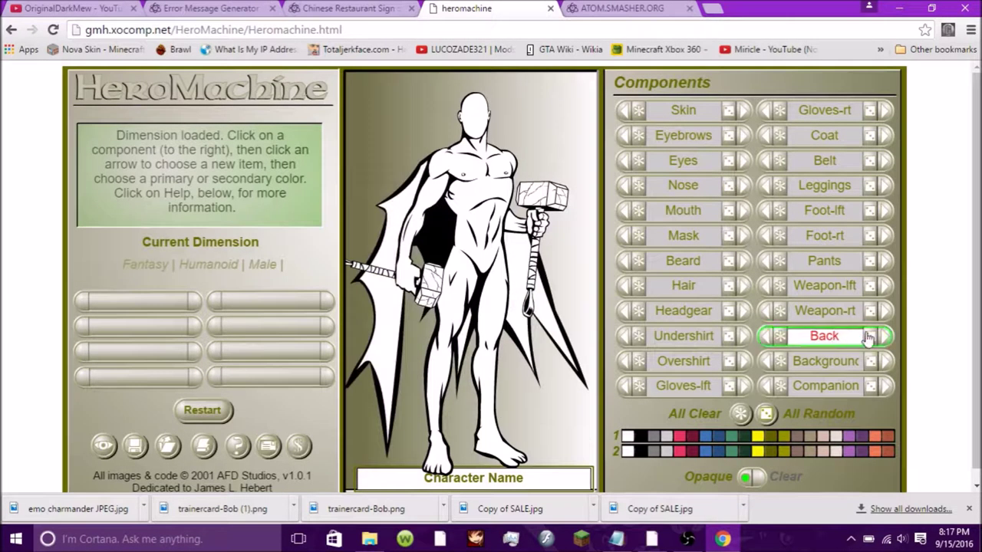
# Choose the background split diagonally into white and yellow.
pyautogui.click(766, 364)
pyautogui.click(767, 364)
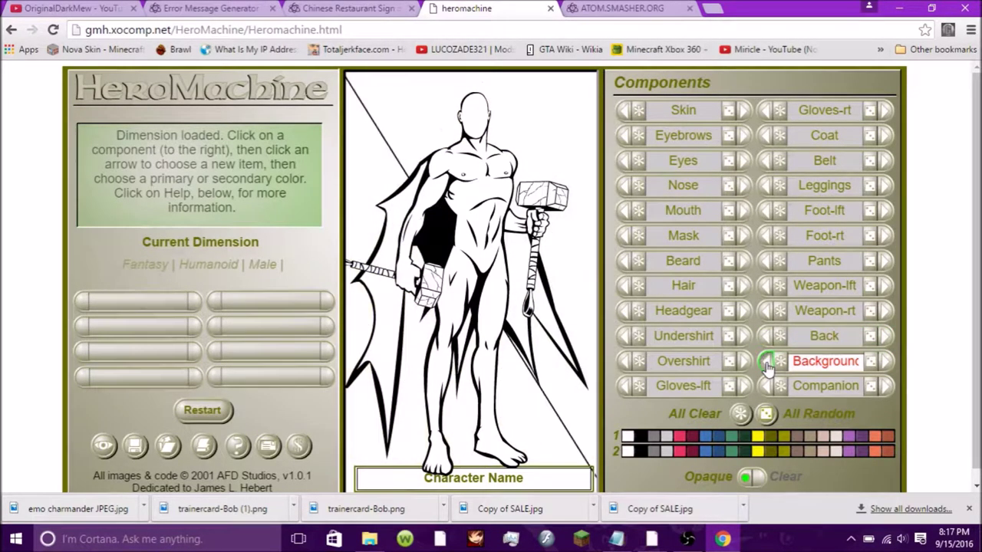
pyautogui.click(767, 365)
# Step through the companion designs, including the bird of prey and the winged cat.
pyautogui.click(765, 386)
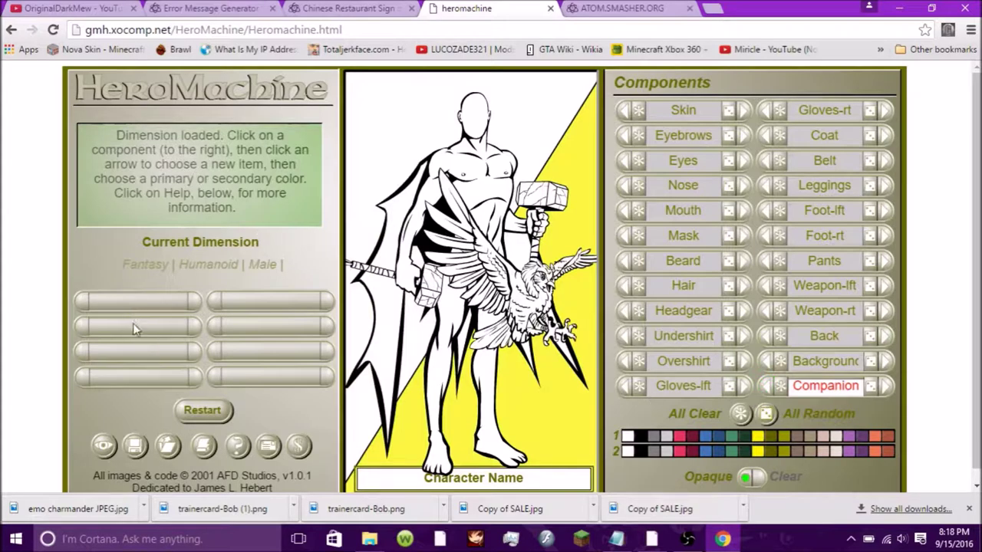
pyautogui.click(770, 387)
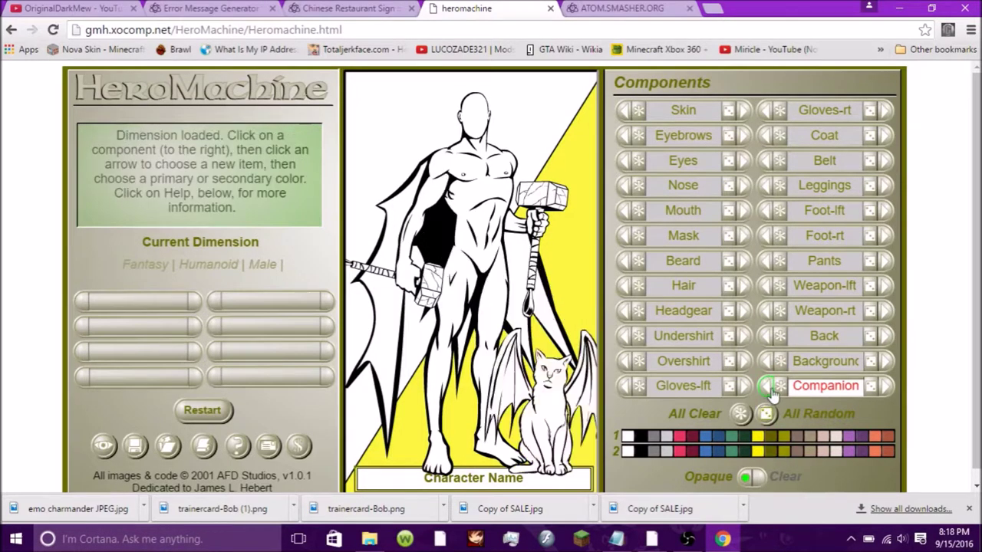
pyautogui.click(770, 388)
pyautogui.click(769, 388)
pyautogui.click(770, 388)
pyautogui.click(769, 387)
pyautogui.click(768, 388)
pyautogui.click(767, 387)
pyautogui.click(767, 387)
pyautogui.click(886, 387)
pyautogui.click(885, 386)
pyautogui.click(886, 386)
# Randomize the whole character several times, try another nose, and clear all components.
pyautogui.click(767, 415)
pyautogui.click(766, 415)
pyautogui.click(767, 415)
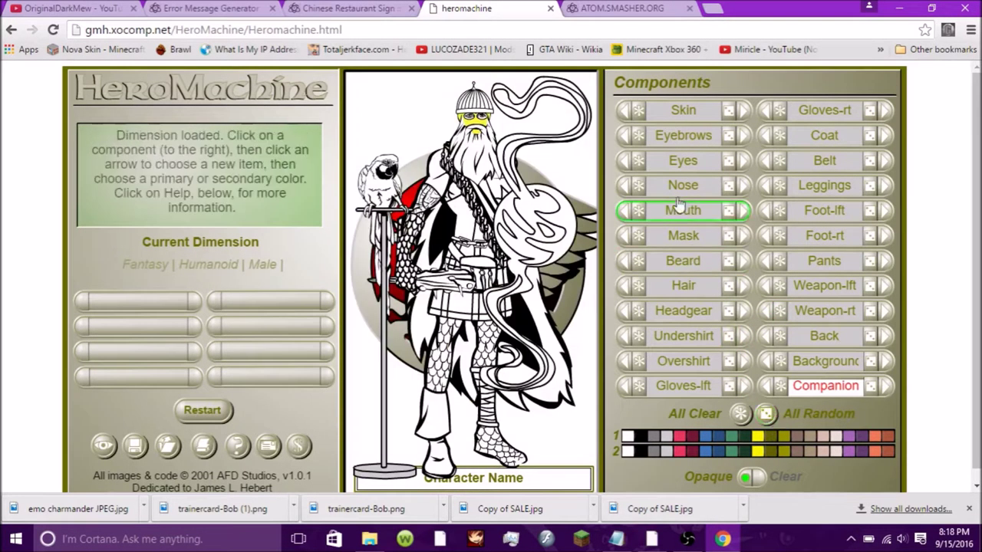
pyautogui.click(629, 188)
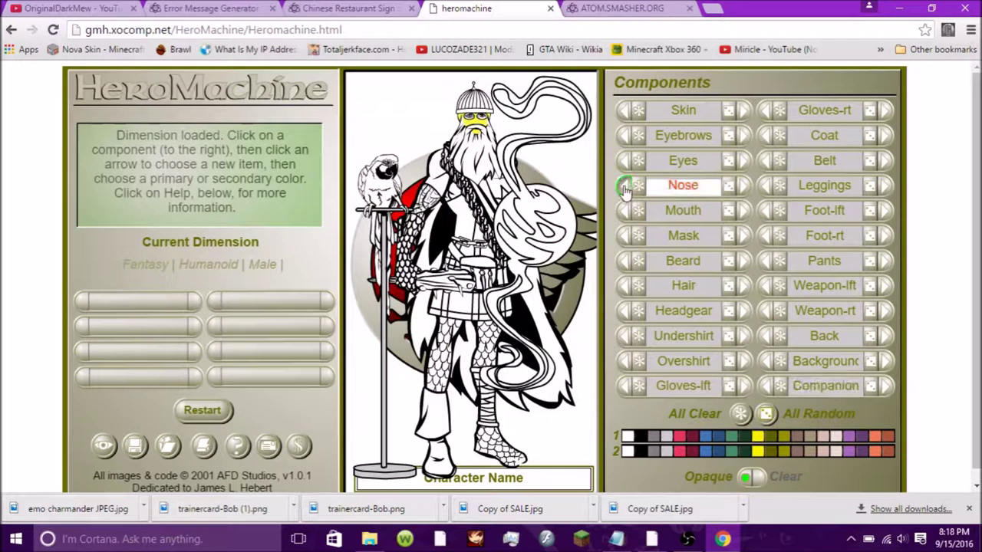
pyautogui.click(739, 414)
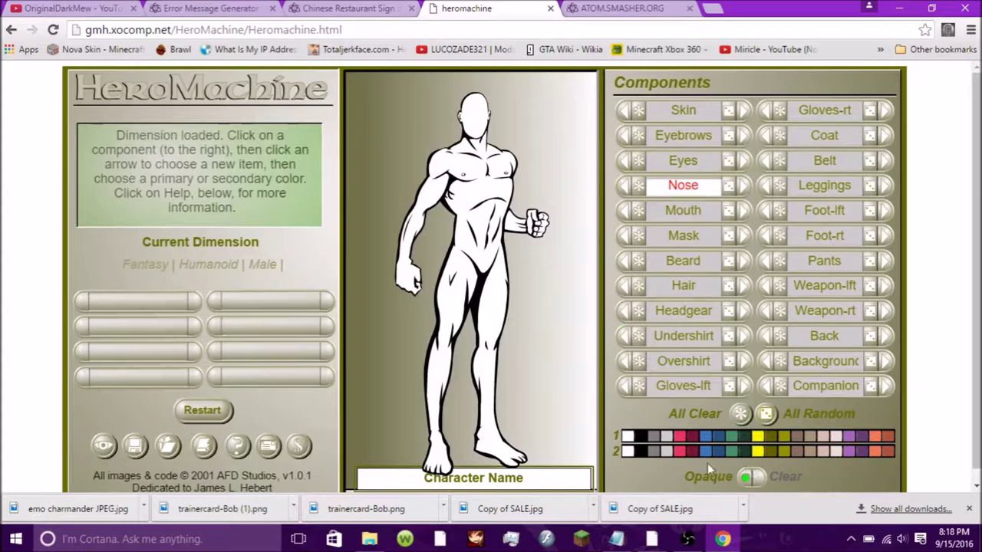
# Generate the character's save text, copy all of it, and close the Save Character window.
pyautogui.click(134, 447)
pyautogui.moveTo(327, 376); pyautogui.dragTo(2, 92)
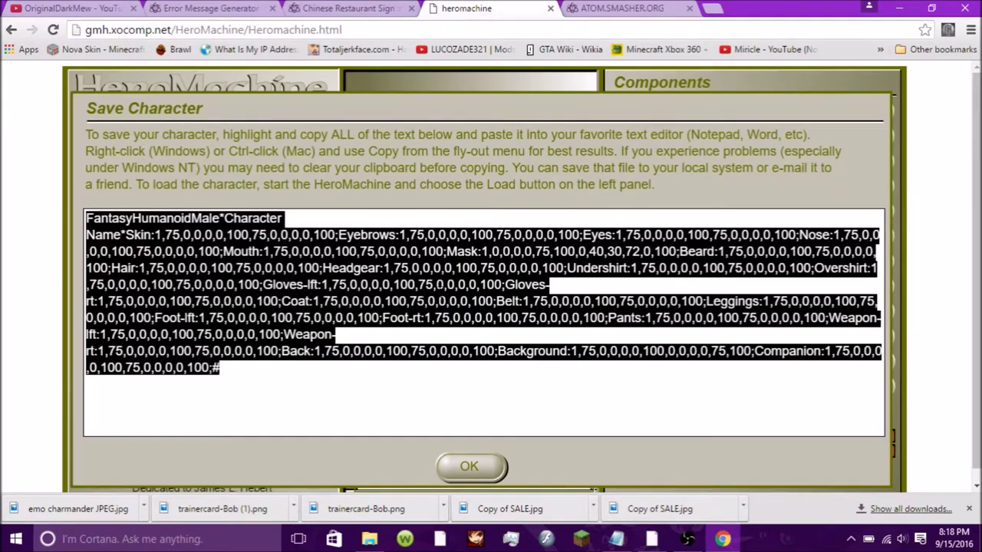
pyautogui.click(232, 250)
pyautogui.moveTo(261, 373); pyautogui.dragTo(84, 215)
pyautogui.rightClick(258, 262)
pyautogui.click(284, 287)
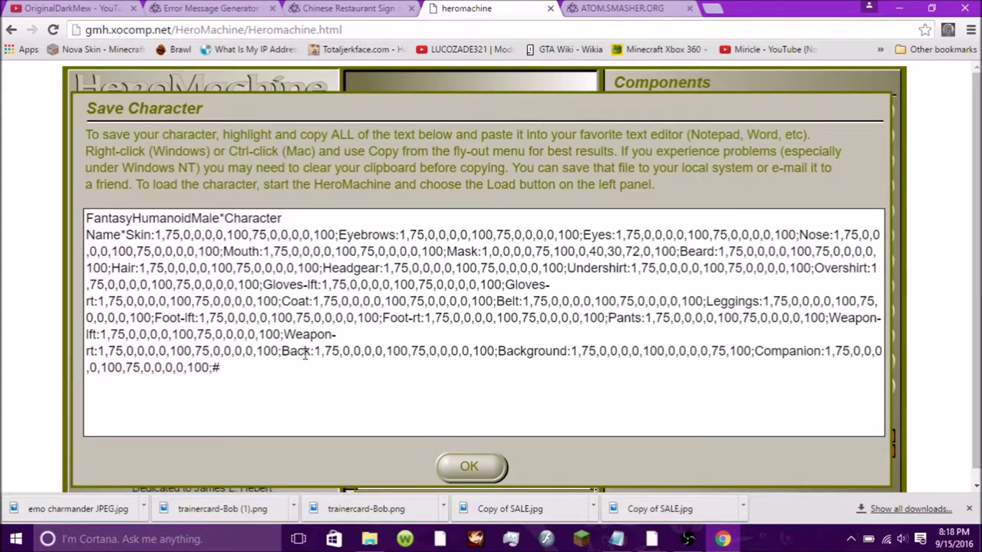
pyautogui.moveTo(305, 352); pyautogui.dragTo(85, 216)
pyautogui.click(469, 467)
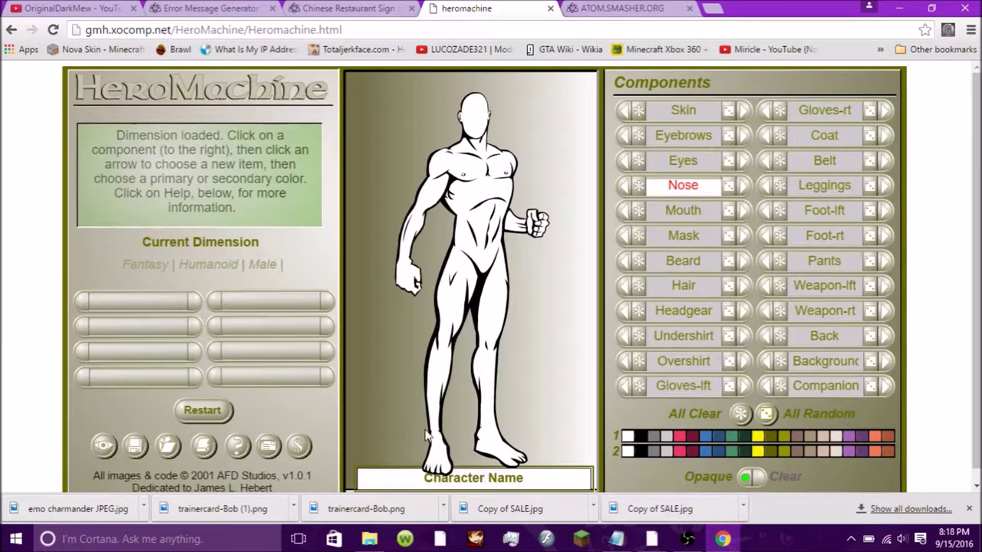
# Open the Load Character window to view its loading instructions, and cancel without loading anything.
pyautogui.click(168, 447)
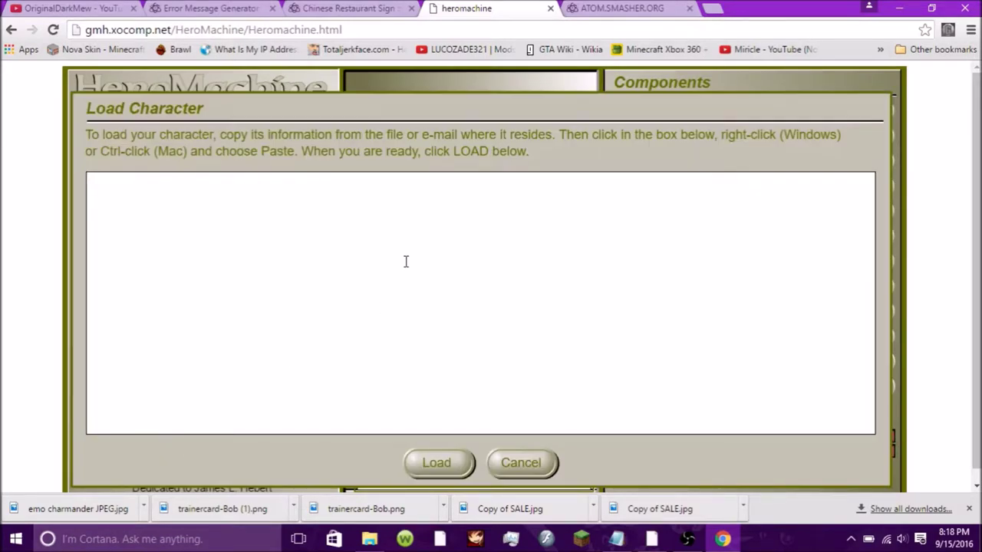
pyautogui.click(529, 462)
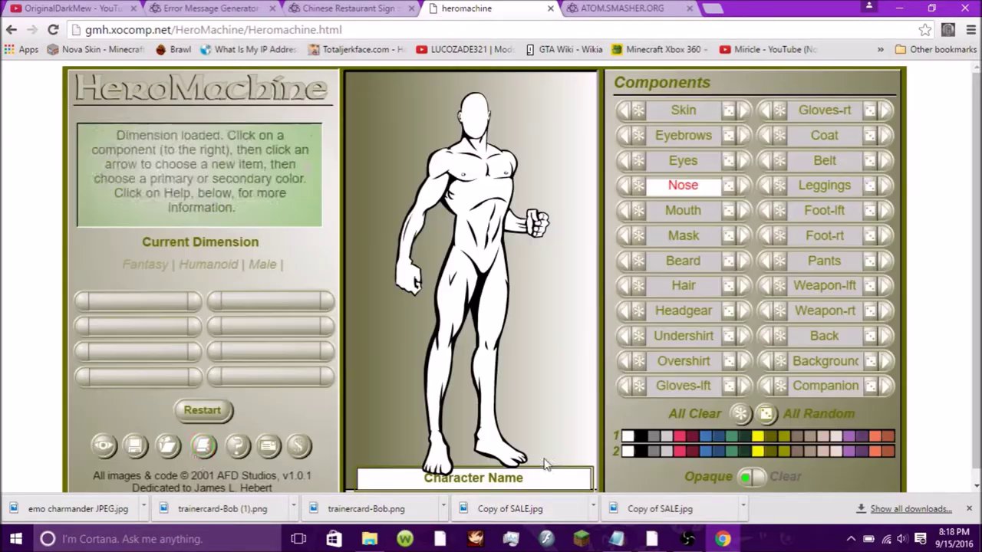
pyautogui.click(167, 448)
pyautogui.click(529, 464)
pyautogui.rightClick(462, 234)
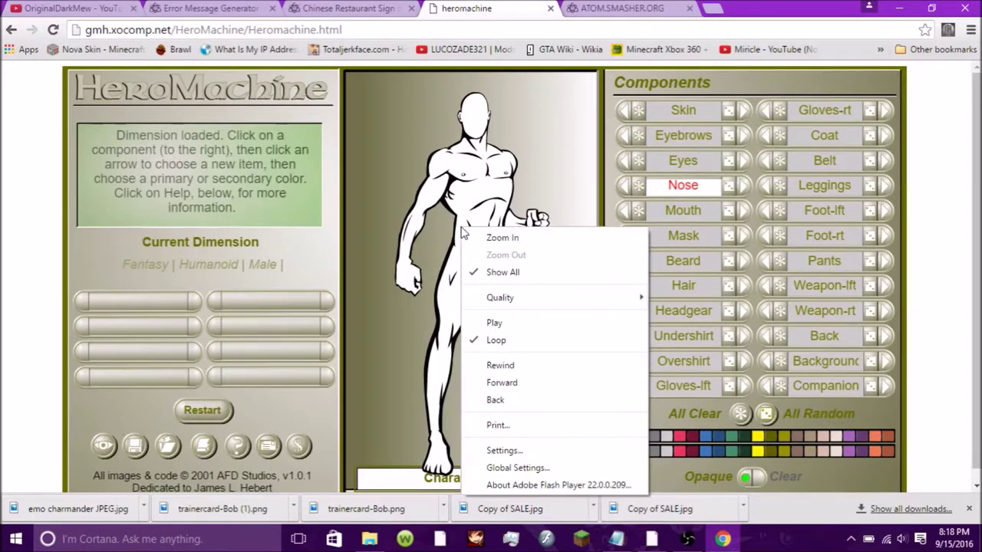
pyautogui.click(506, 193)
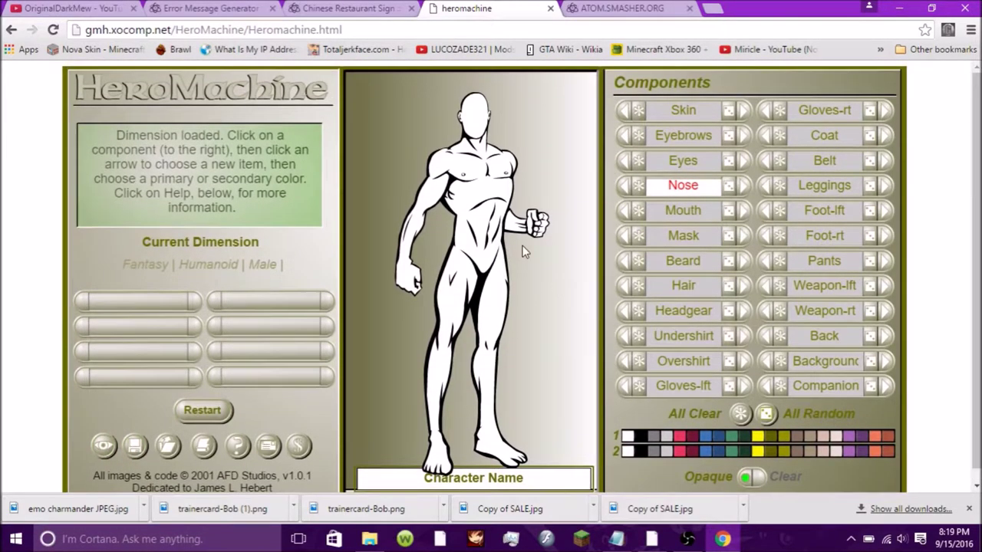
pyautogui.rightClick(462, 184)
pyautogui.click(462, 184)
pyautogui.rightClick(453, 147)
pyautogui.click(457, 128)
pyautogui.rightClick(457, 127)
pyautogui.click(530, 82)
# Reopen the Save Character window, select and copy the full save text again, and close the window.
pyautogui.click(135, 446)
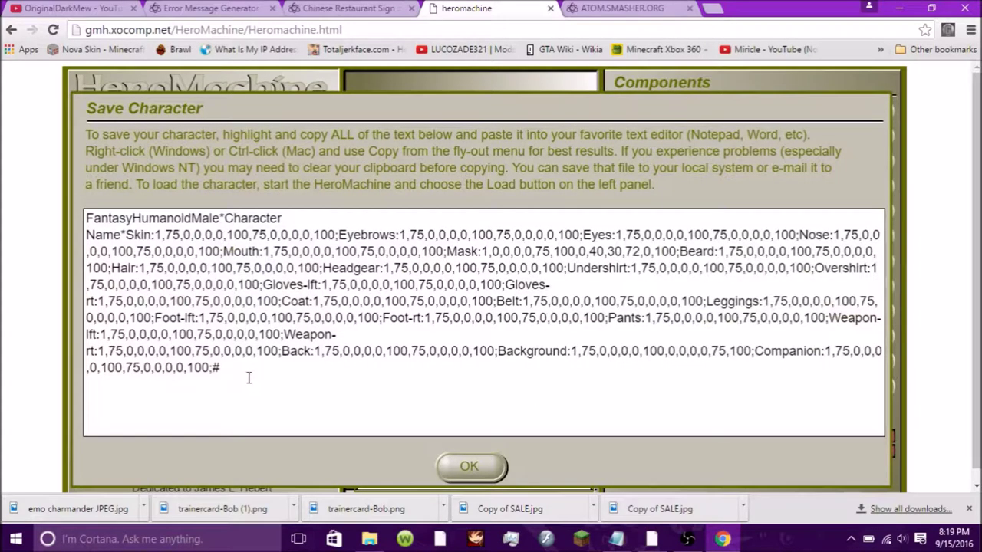
pyautogui.moveTo(203, 366); pyautogui.dragTo(88, 48)
pyautogui.rightClick(285, 147)
pyautogui.rightClick(256, 237)
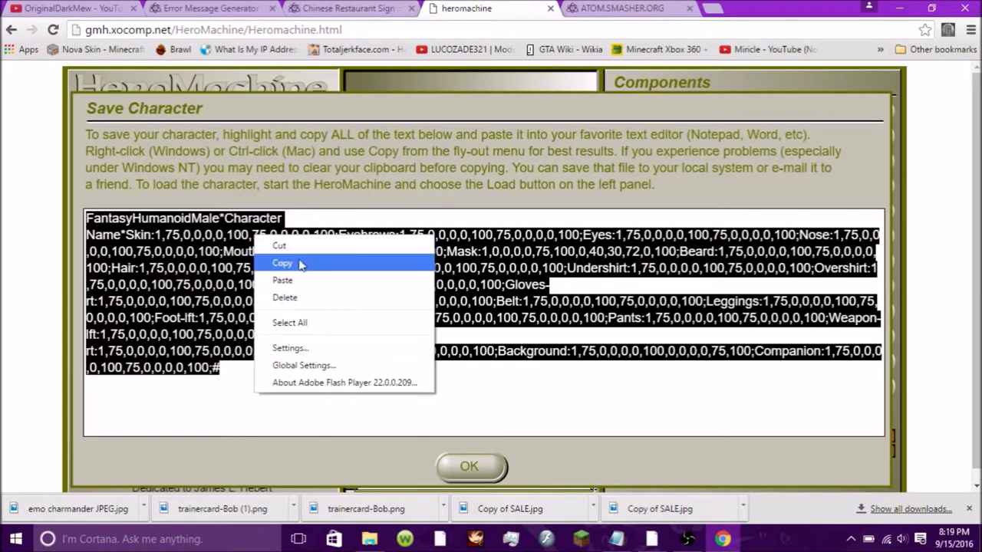
pyautogui.click(468, 468)
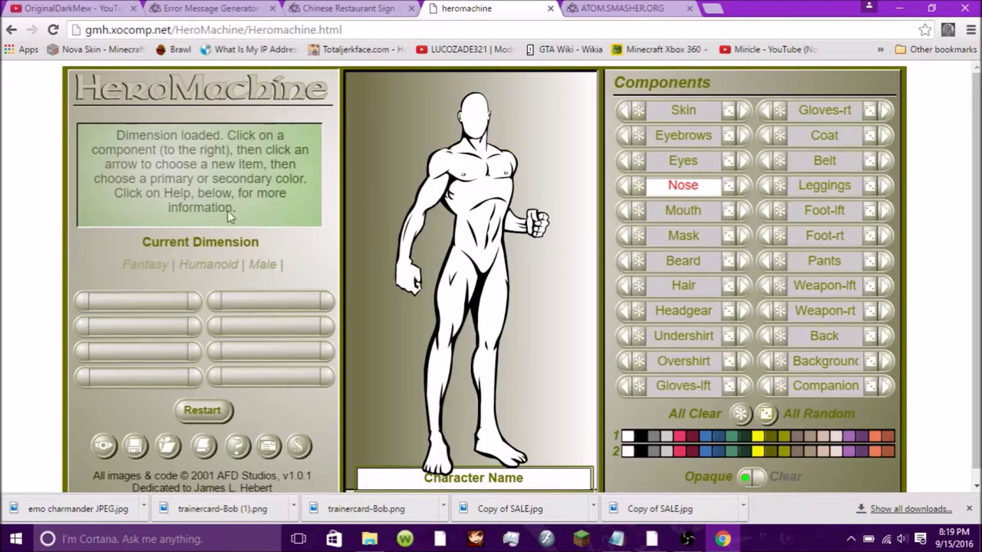